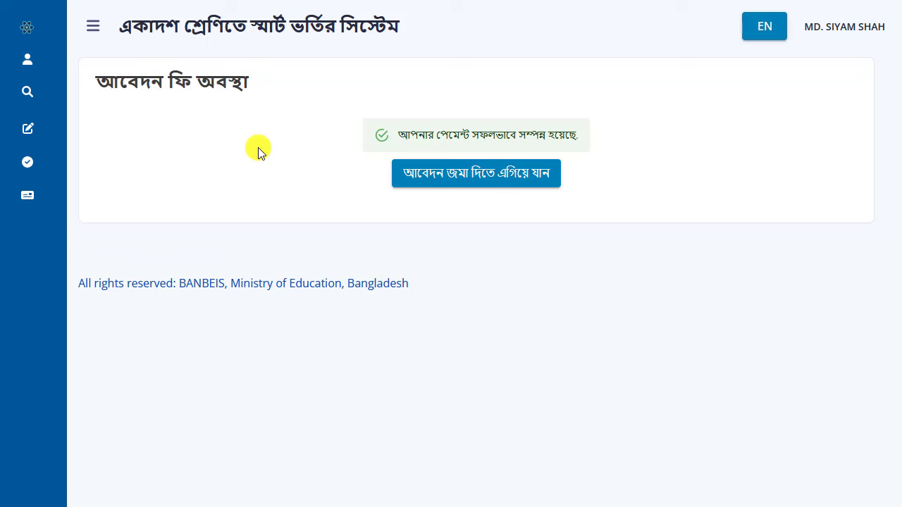
Step: Open the college application form (আবেদন করুন) from the application section
mouse_move(66, 120)
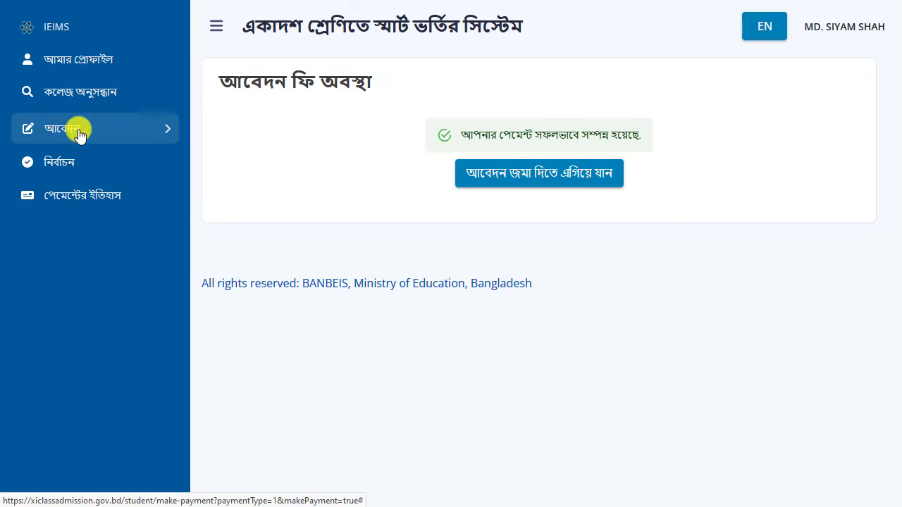
left_click(79, 131)
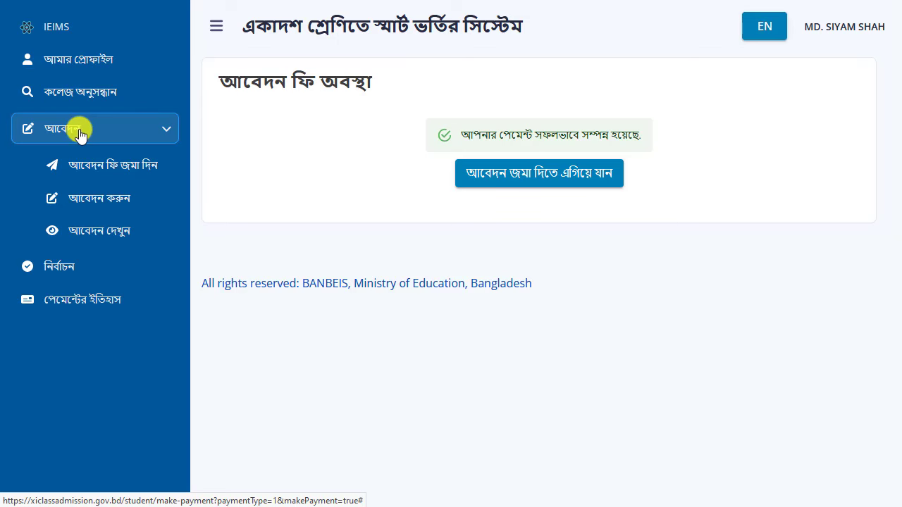
left_click(125, 203)
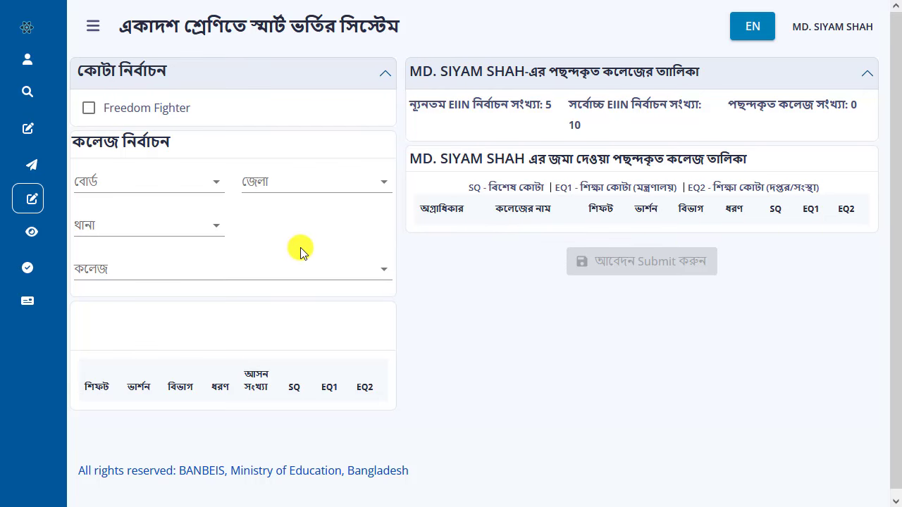
Step: Select the Freedom Fighter quota, acknowledge its certificate notice, and clear the selection again
left_click(382, 74)
left_click(288, 82)
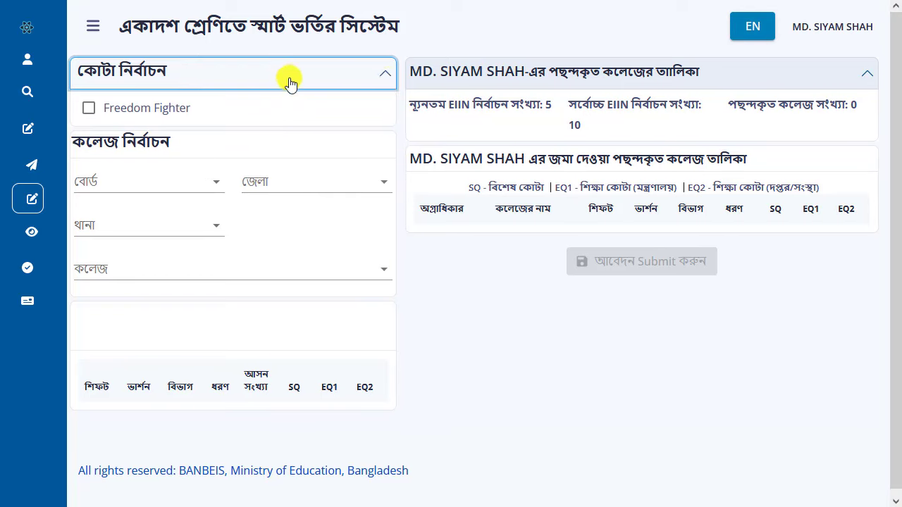
left_click(90, 110)
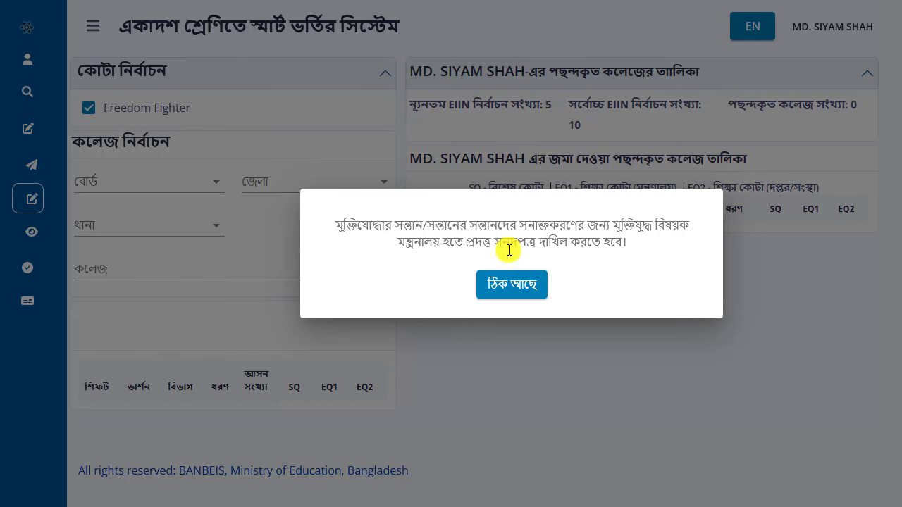
left_click(518, 286)
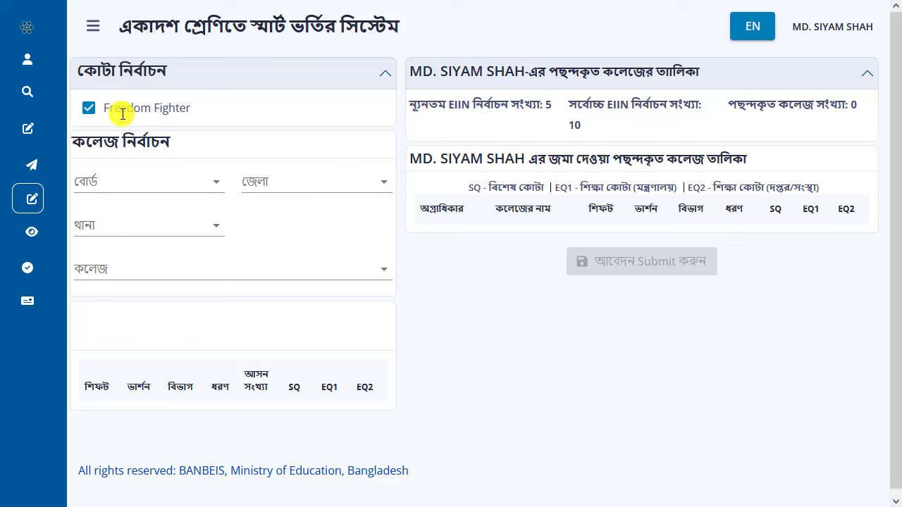
left_click(89, 110)
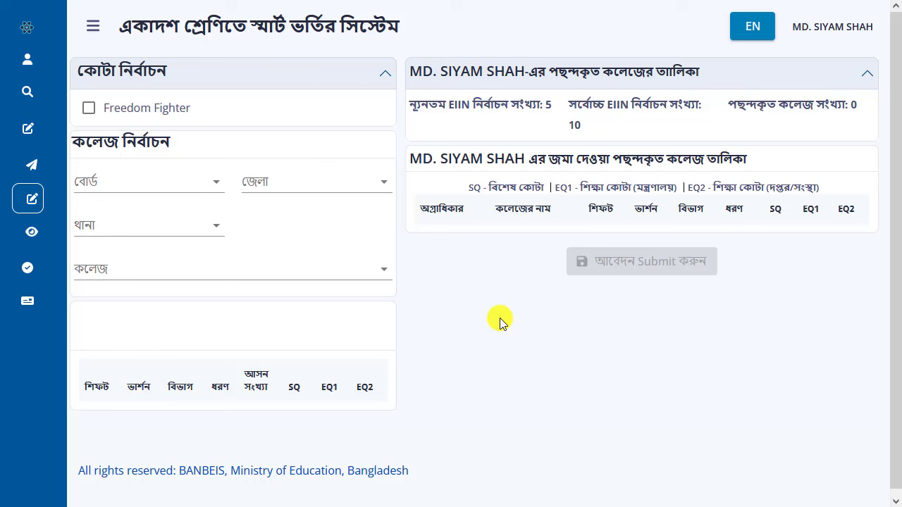
Step: Filter the college selection by Dinajpur board, Dinajpur district and Dinajpur Sadar thana
left_click(209, 186)
scroll(94, 294, "down", 1)
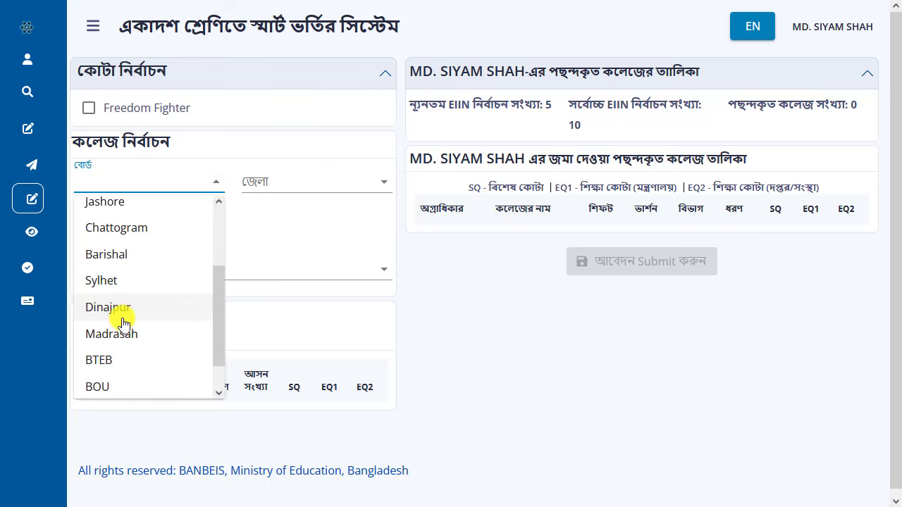
left_click(127, 306)
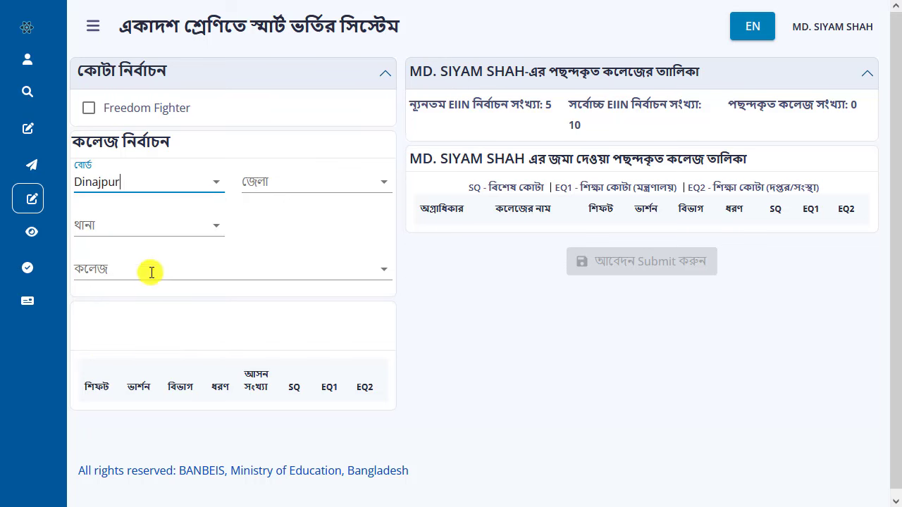
left_click(264, 184)
left_click(266, 210)
left_click(184, 226)
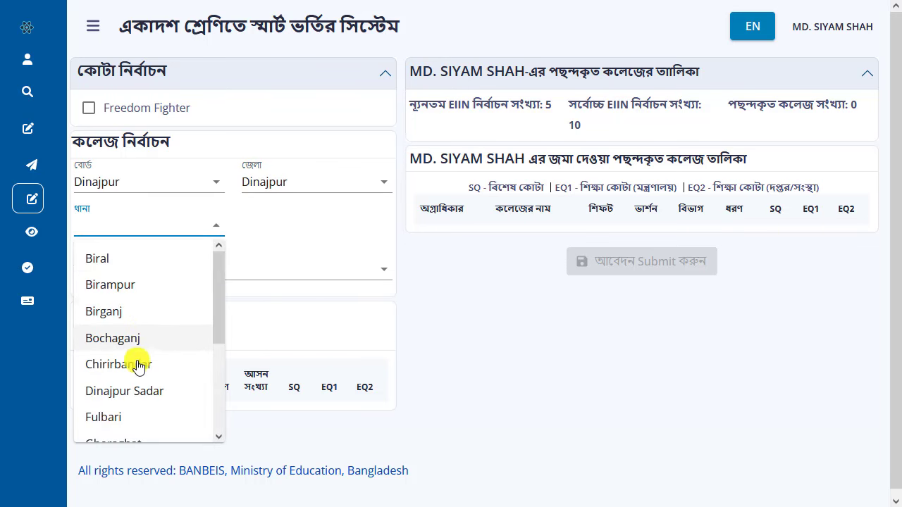
left_click(133, 394)
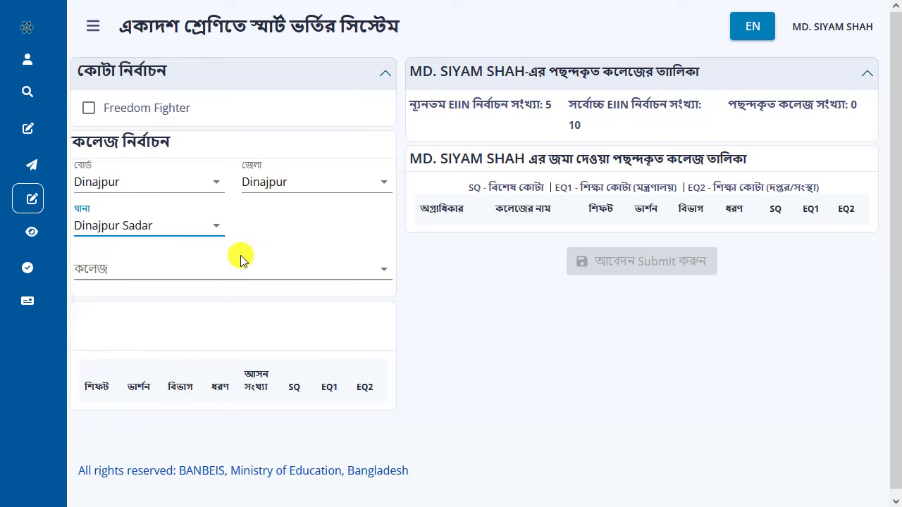
Step: Choose 120818 - Dinajpur Govt. College from the filtered colleges
left_click(227, 268)
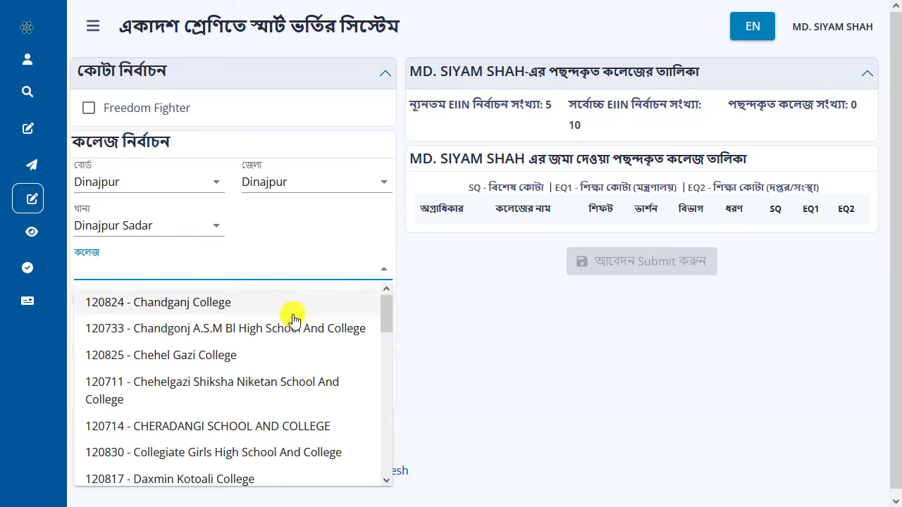
scroll(232, 353, "down", 3)
scroll(225, 413, "up", 2)
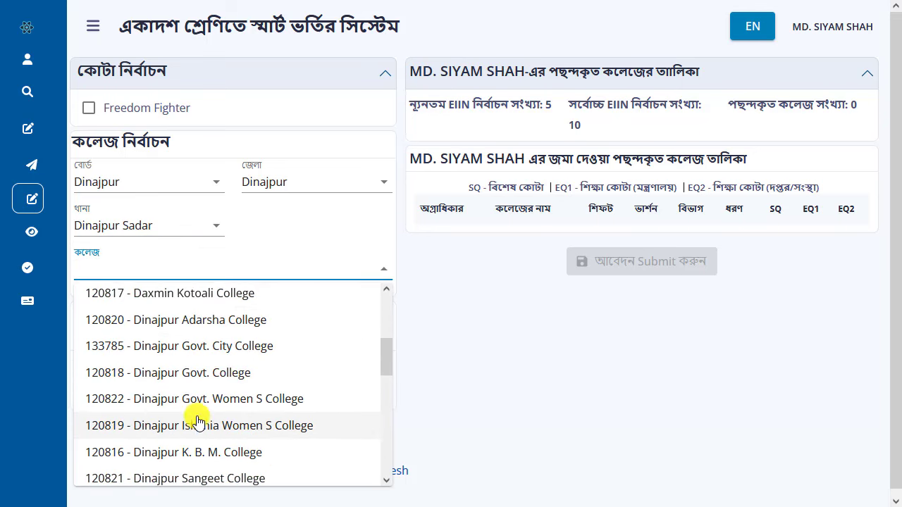
left_click(154, 372)
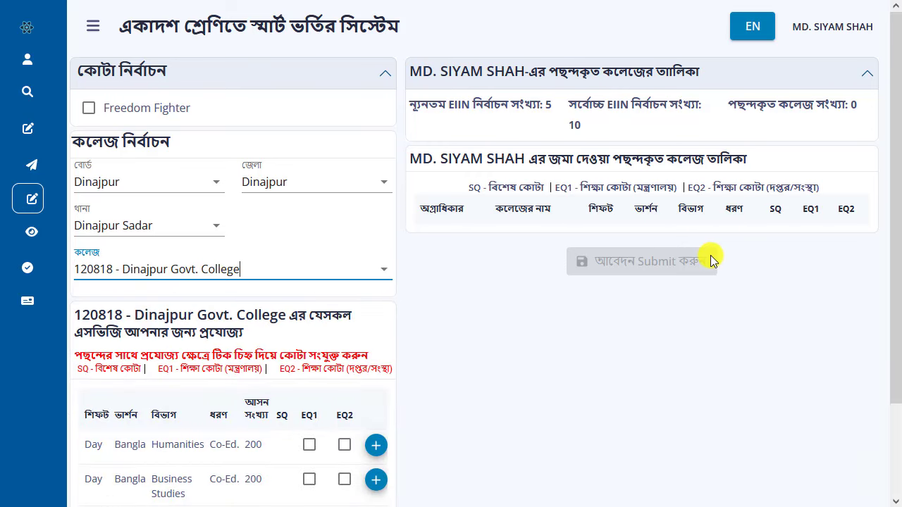
Step: Examine the groups offered by Dinajpur Govt. College and the meanings of the SQ, EQ1 and EQ2 quotas
scroll(708, 256, "down", 2)
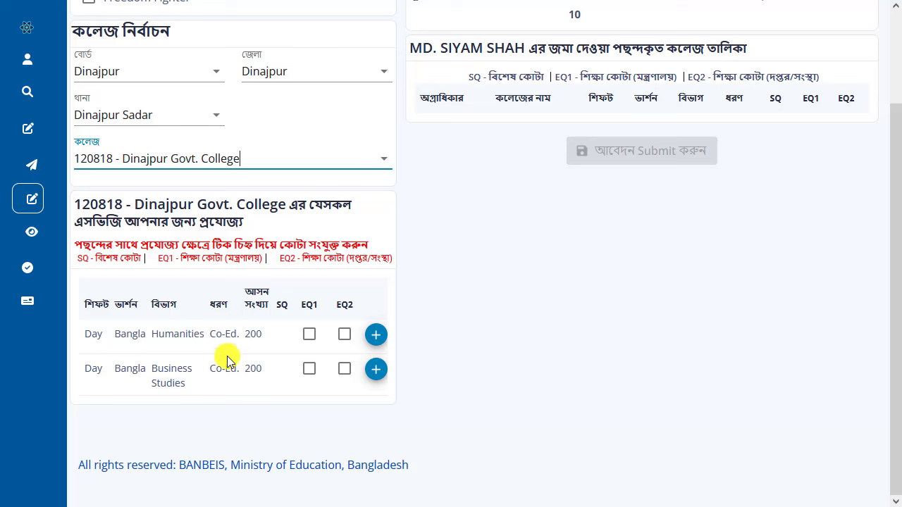
double_click(280, 305)
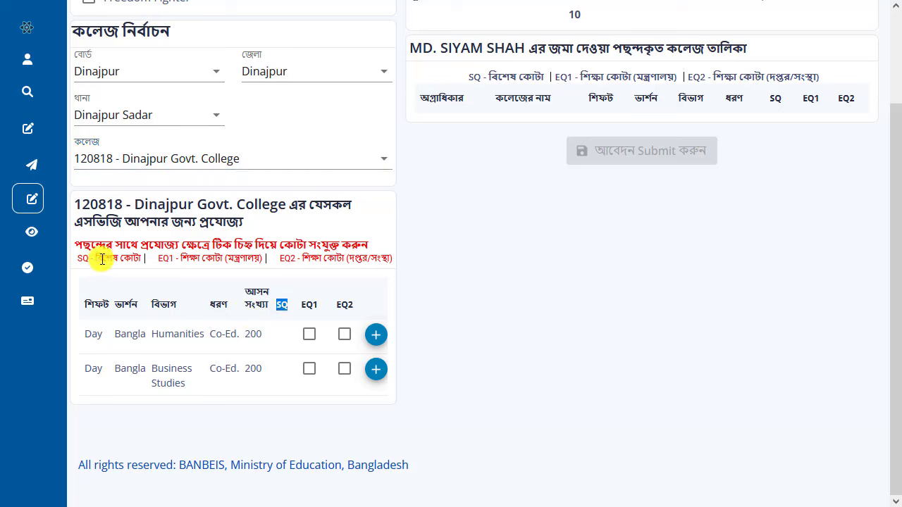
left_click_drag(102, 259, 138, 260)
left_click(136, 272)
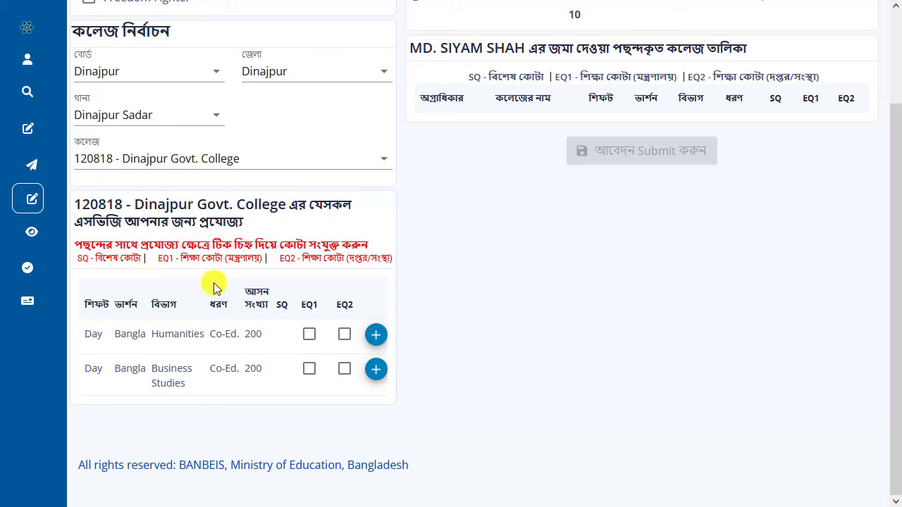
left_click_drag(181, 256, 248, 258)
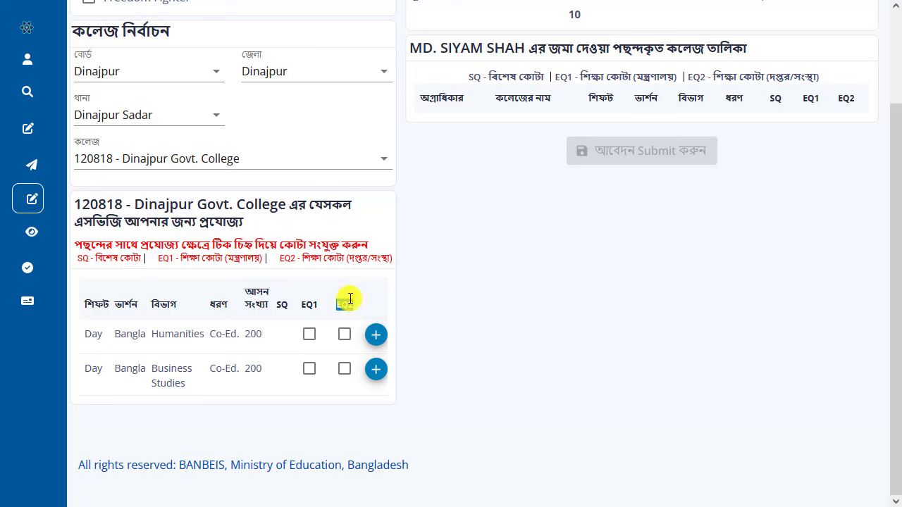
left_click_drag(303, 258, 386, 262)
left_click(347, 265)
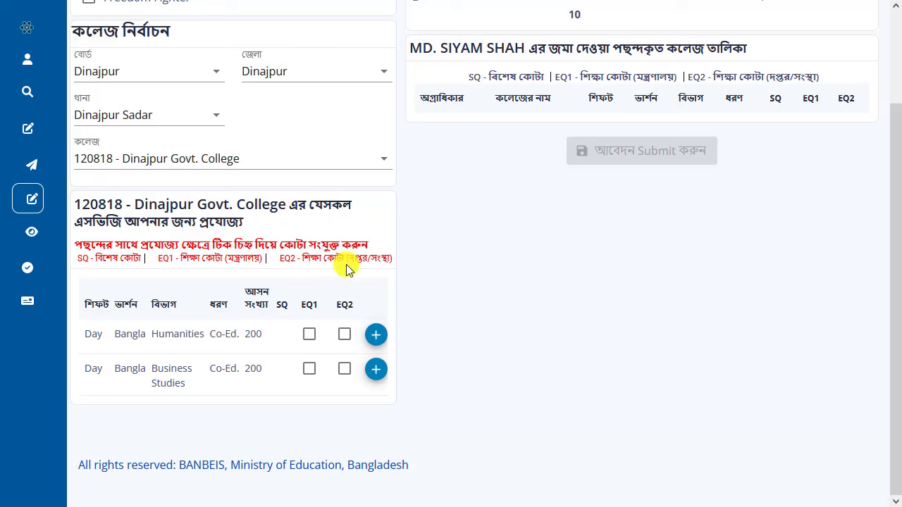
Step: Add the Humanities group of Dinajpur Govt. College to the preferred college list without any education quota
left_click(310, 335)
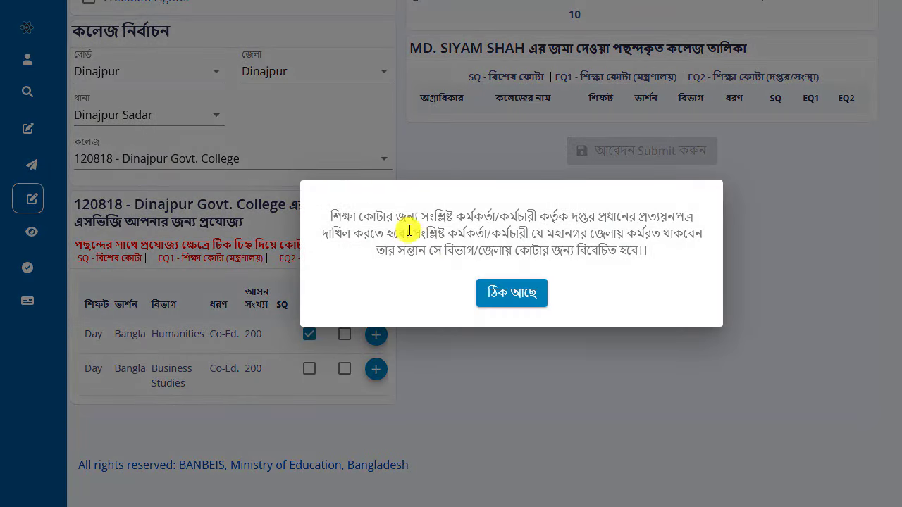
left_click(536, 292)
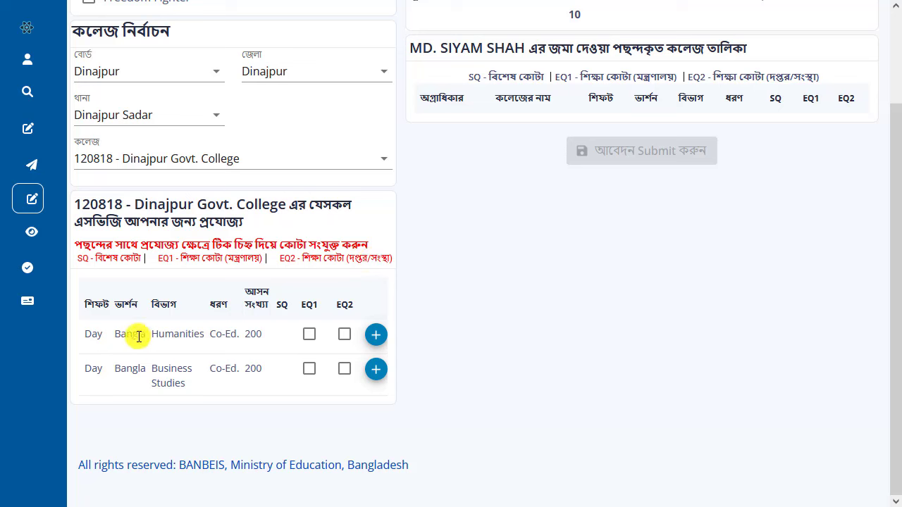
left_click_drag(154, 337, 194, 337)
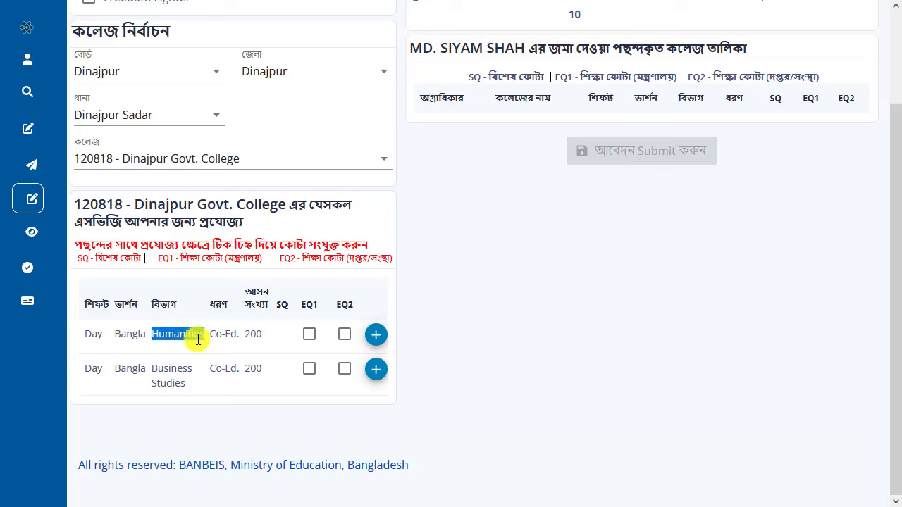
left_click(376, 335)
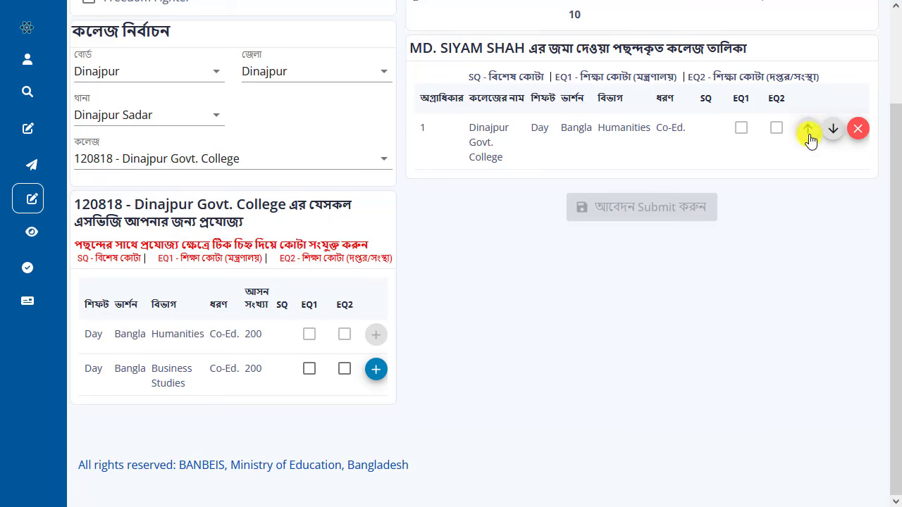
Step: Choose 133785 - Dinajpur Govt. City College and add its Humanities group to the preferred college list
left_click(211, 159)
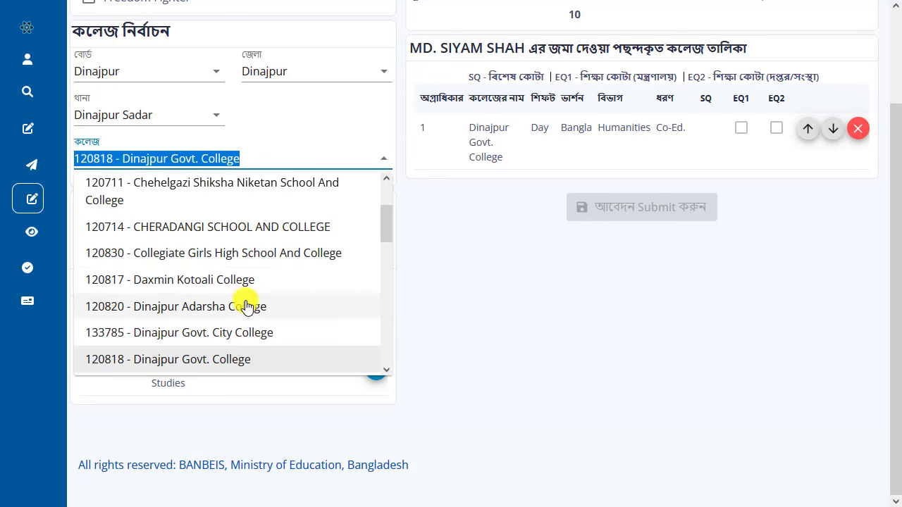
scroll(246, 307, "up", 2)
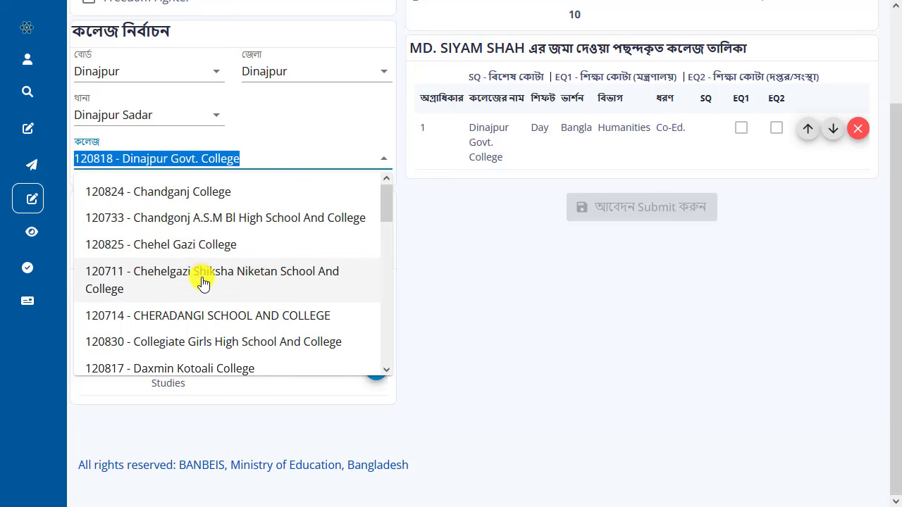
scroll(208, 291, "down", 3)
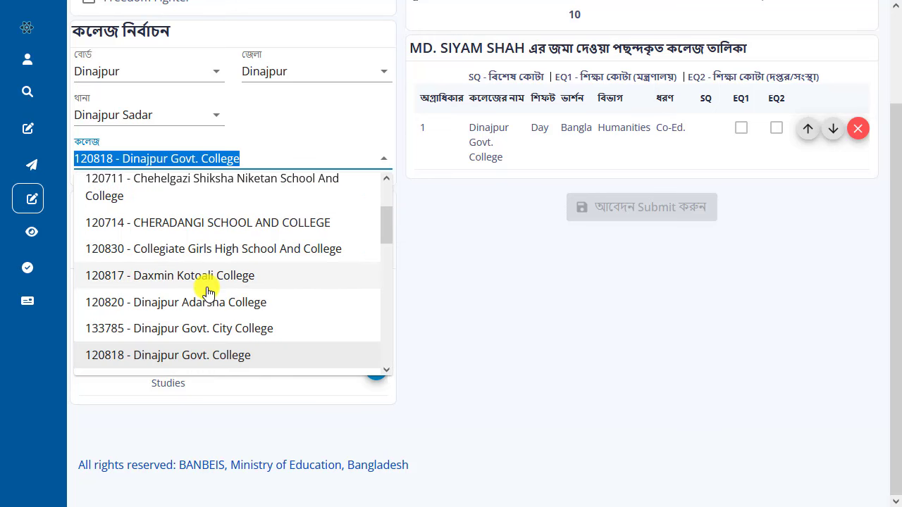
scroll(209, 291, "down", 3)
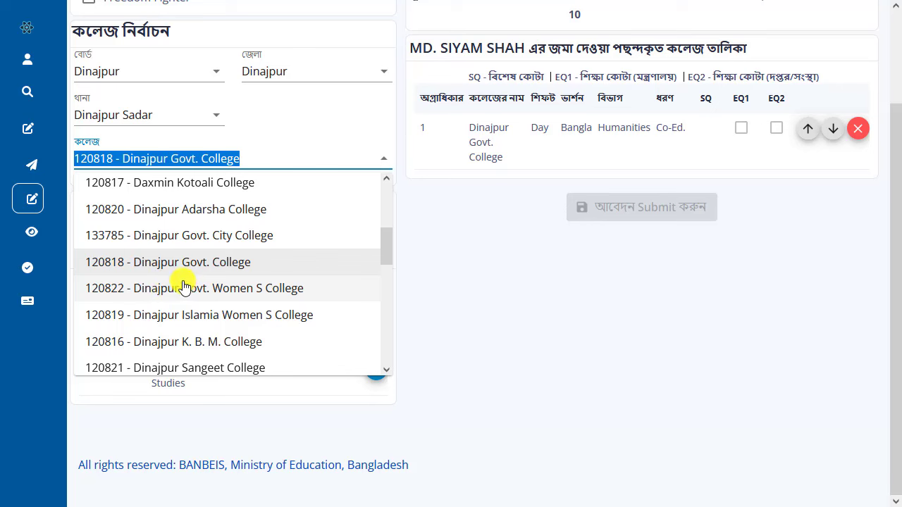
left_click(182, 236)
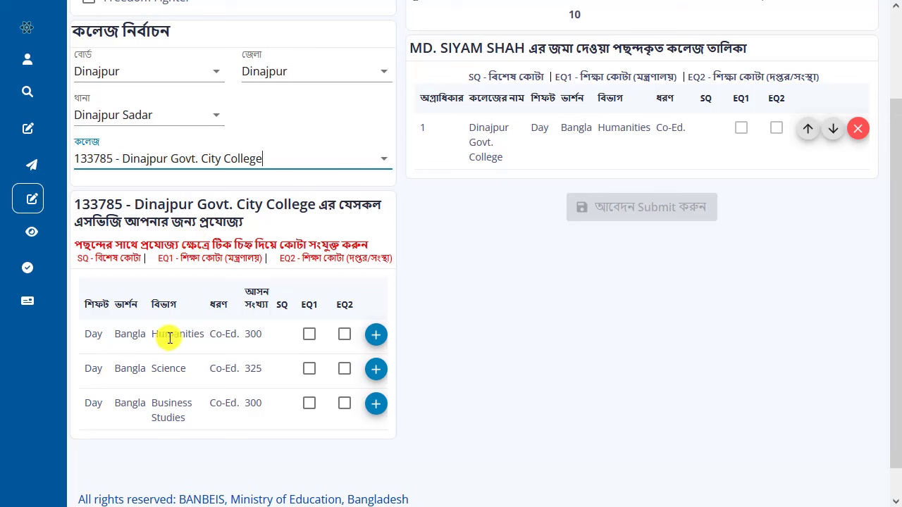
left_click_drag(152, 336, 248, 338)
left_click(175, 374)
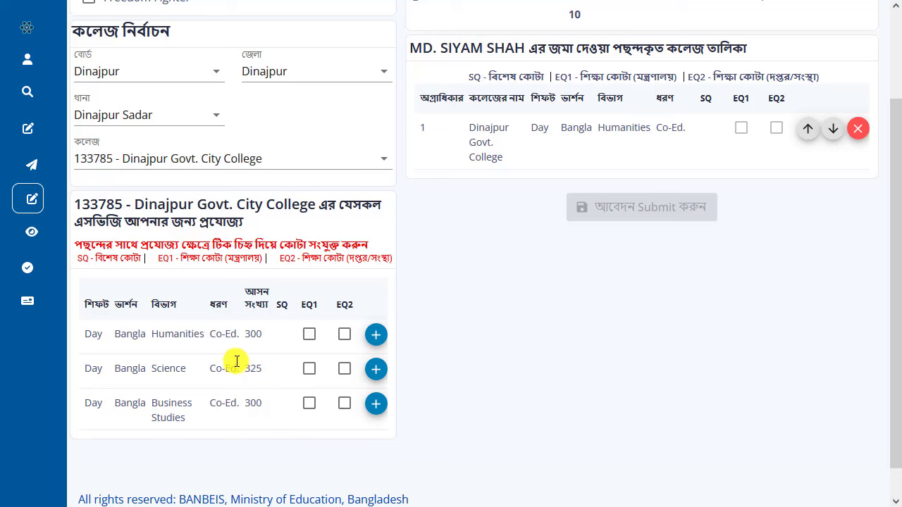
left_click(375, 336)
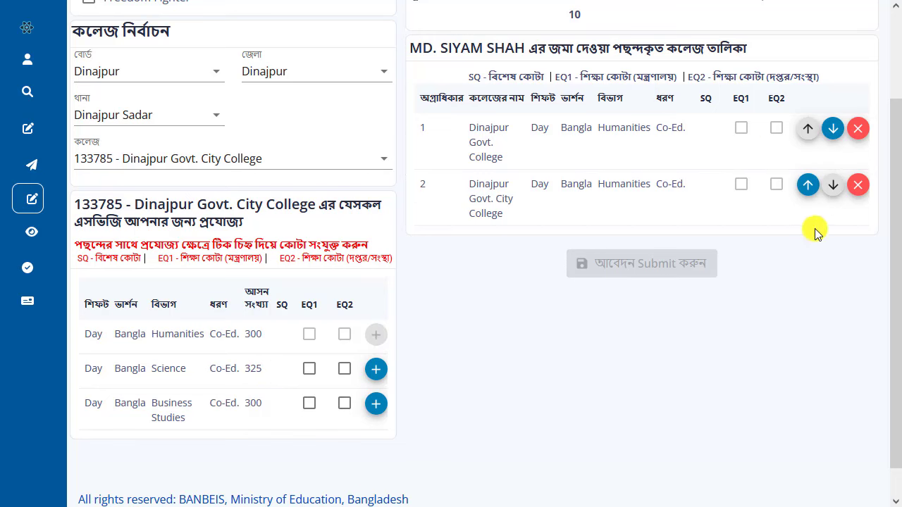
Step: Add the Science group of Dinajpur Govt. City College to the preferred list and remove that entry again
left_click(375, 369)
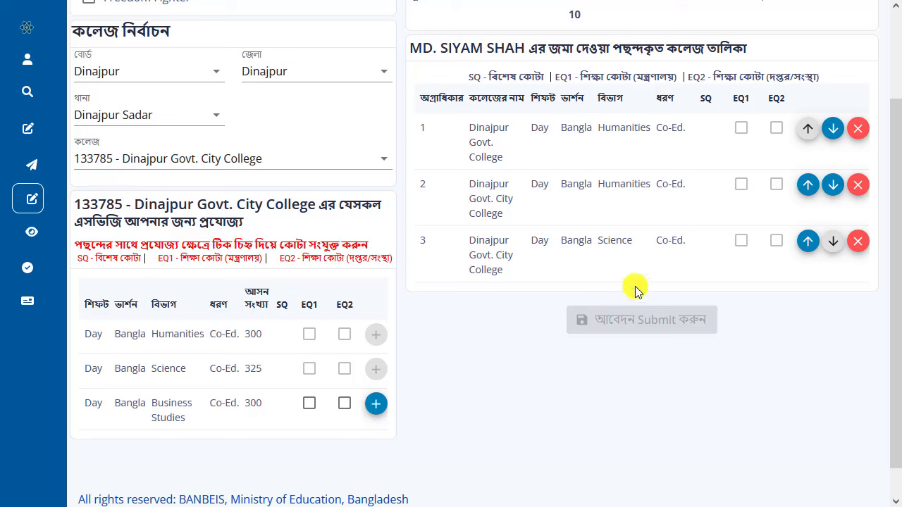
left_click(858, 243)
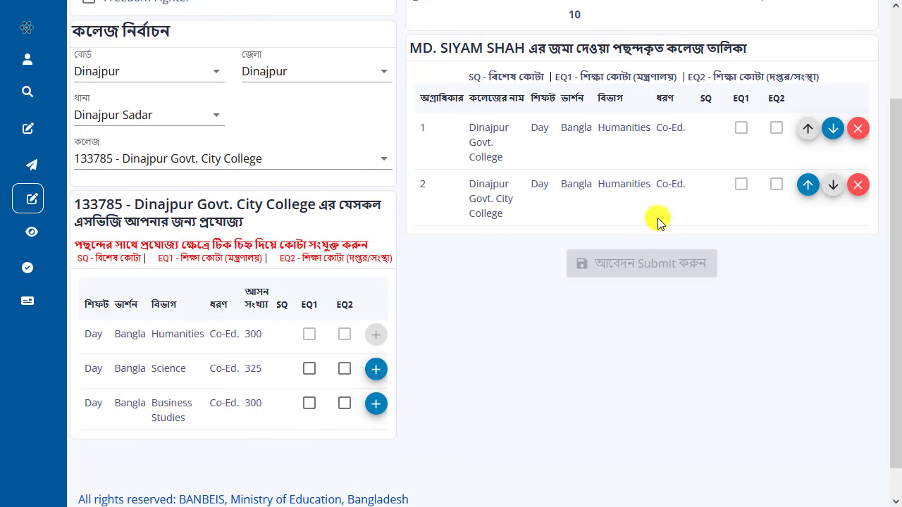
Step: Choose 120825 - Chehel Gazi College in the college selection and view the groups it offers
left_click(152, 155)
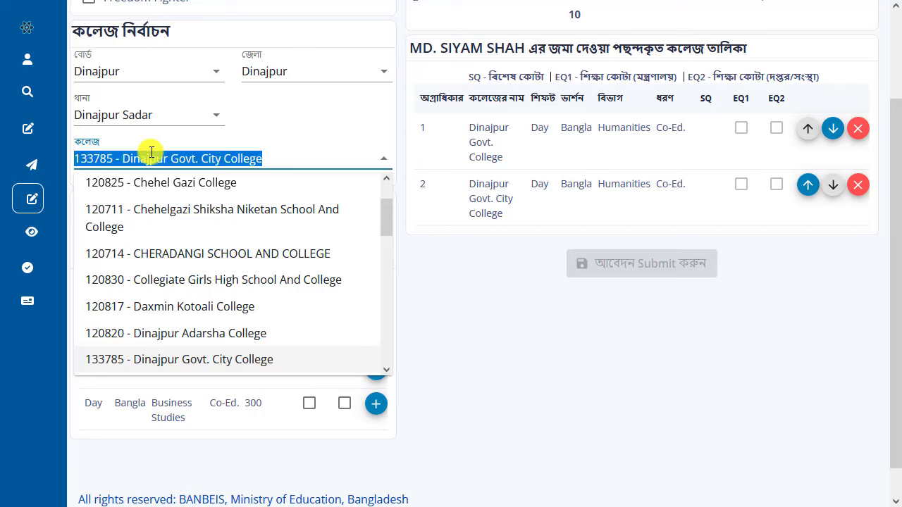
scroll(205, 296, "up", 1)
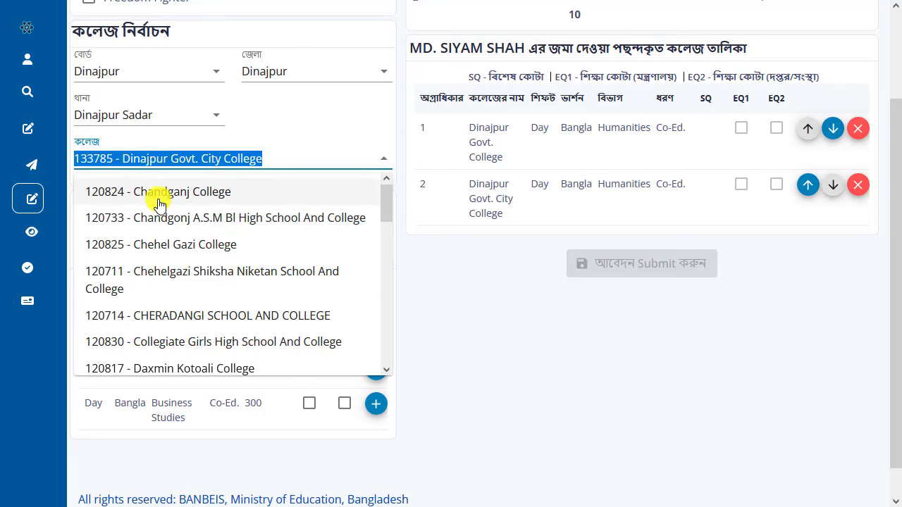
left_click(180, 245)
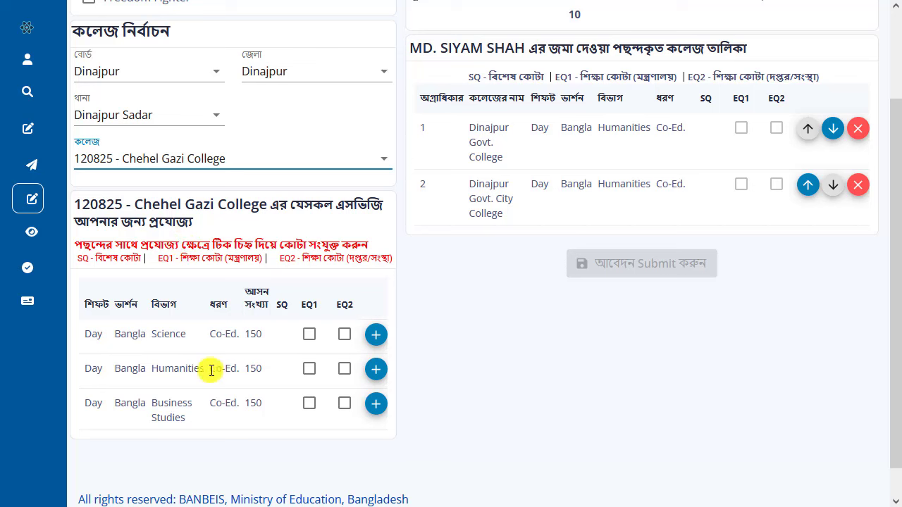
Step: Choose 120820 - Dinajpur Adarsha College and add its Humanities group to the preferred college list without any quota
left_click(223, 160)
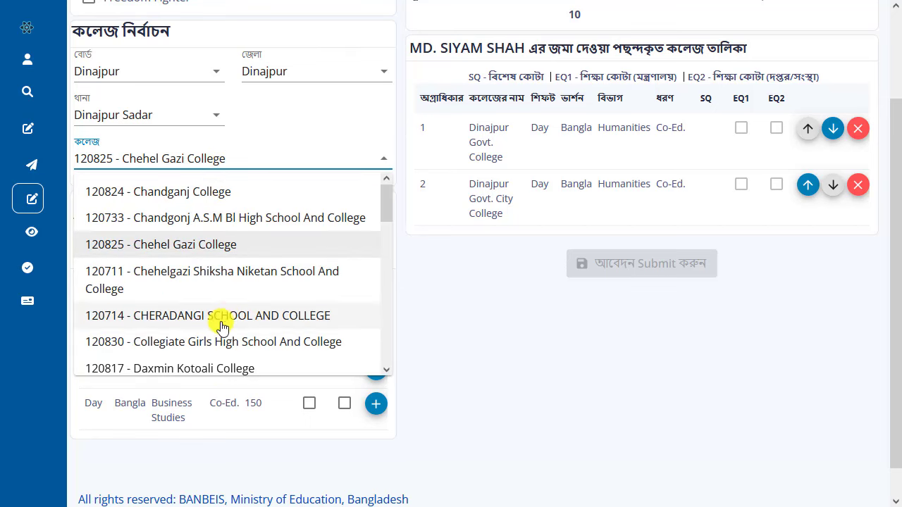
scroll(218, 324, "down", 3)
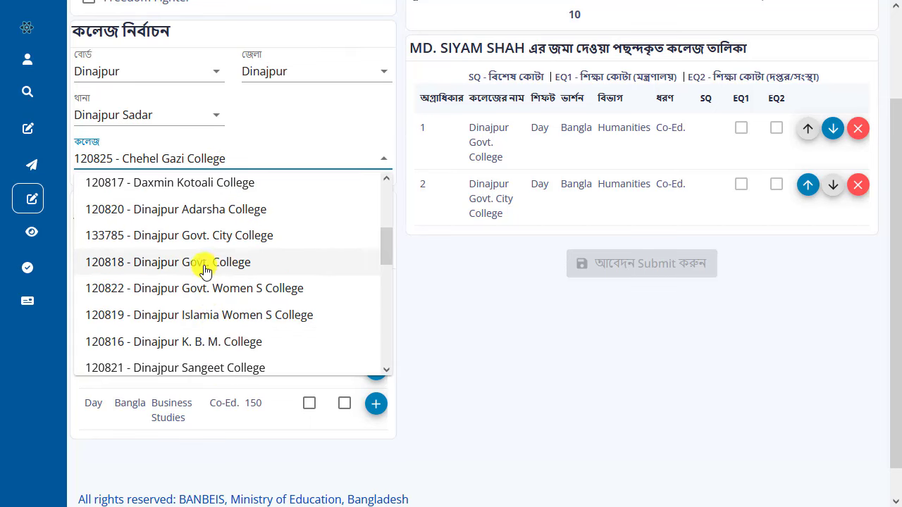
left_click(196, 211)
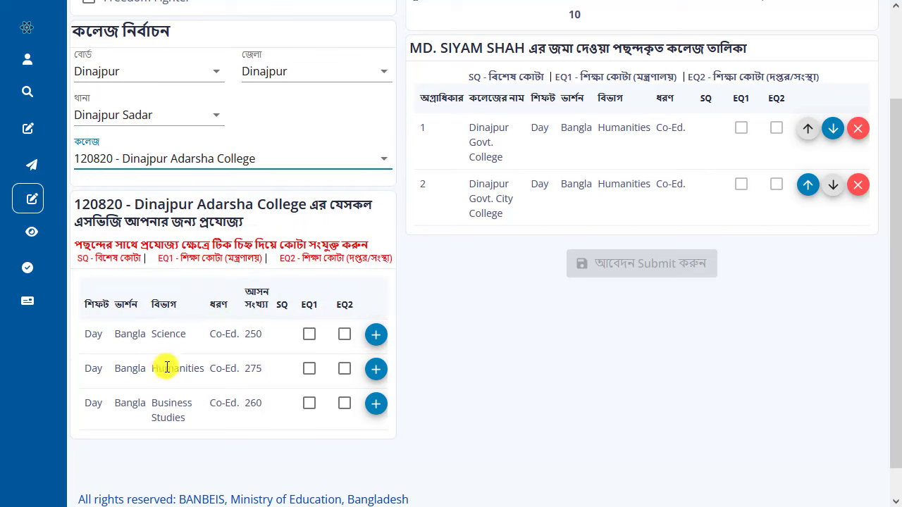
double_click(260, 370)
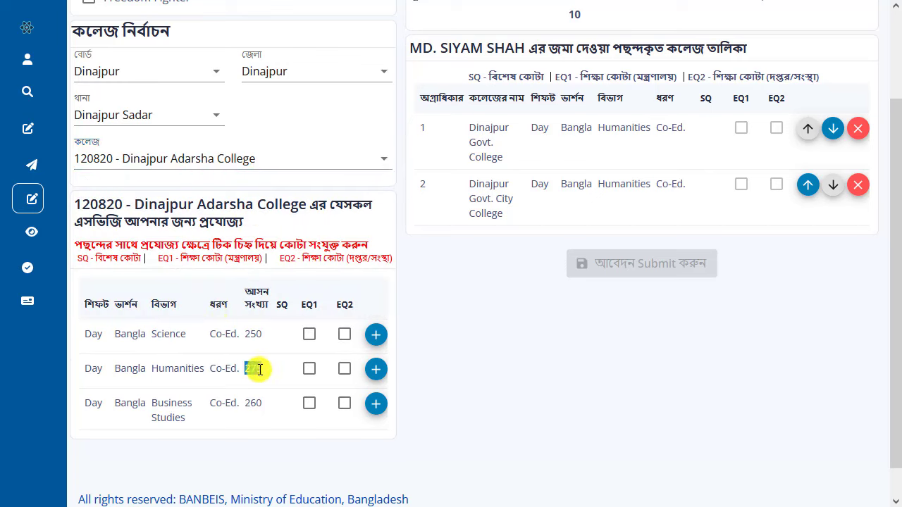
left_click(259, 370)
left_click(376, 369)
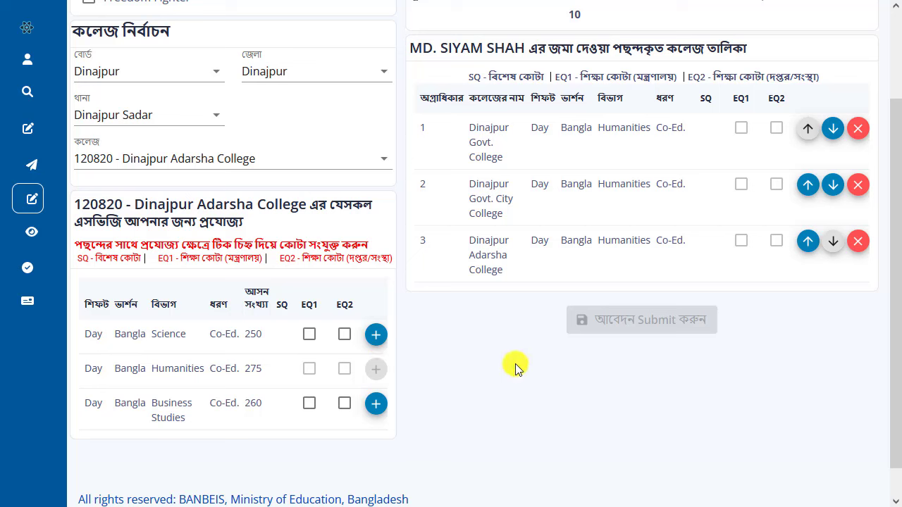
Step: Browse the Dinajpur Sadar colleges, choose 135372 - Holy Land College and check which groups it offers
left_click(188, 157)
scroll(211, 296, "down", 3)
scroll(211, 315, "down", 5)
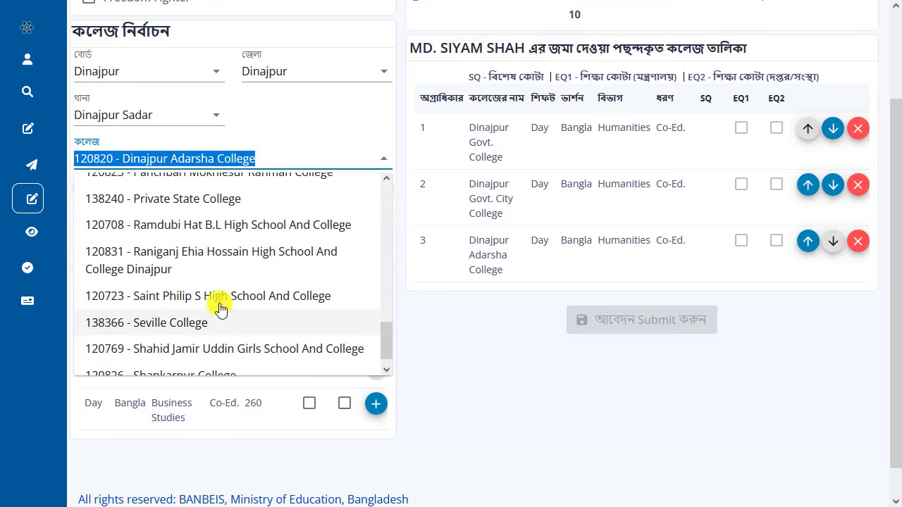
scroll(260, 281, "down", 1)
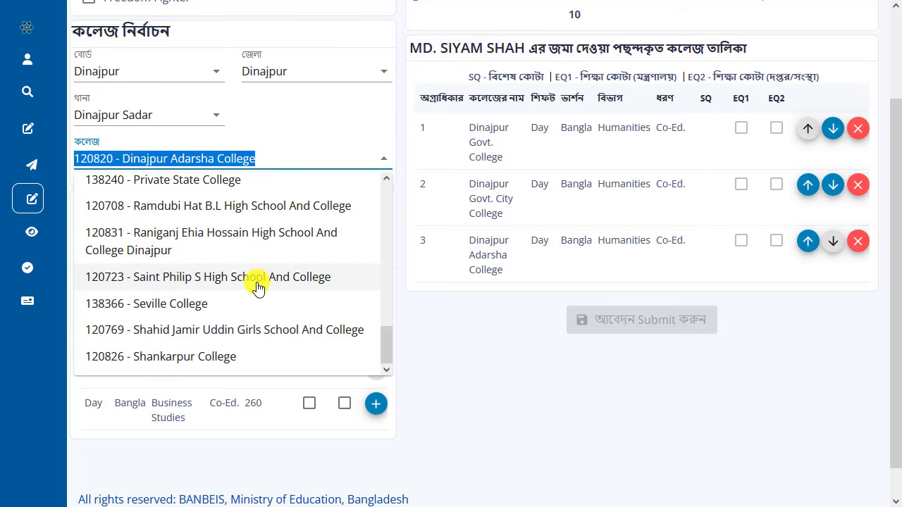
scroll(257, 285, "down", 1)
scroll(234, 302, "up", 5)
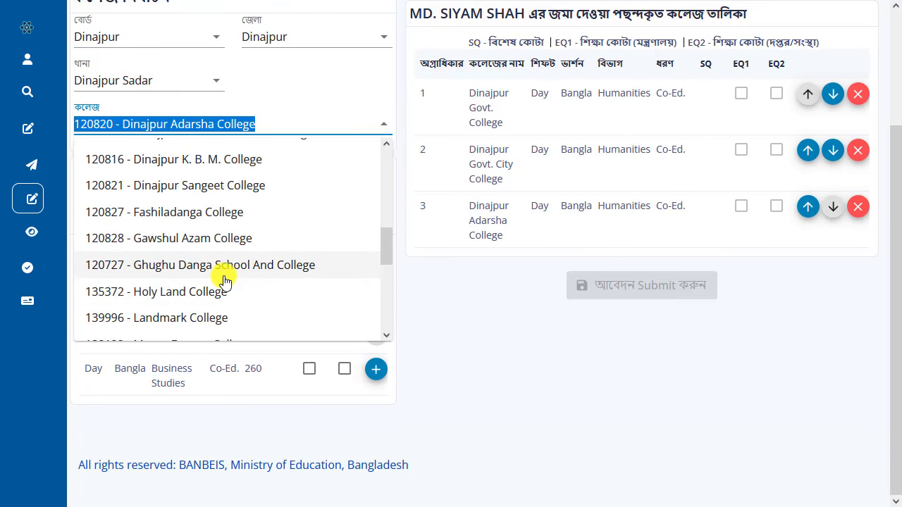
left_click(182, 292)
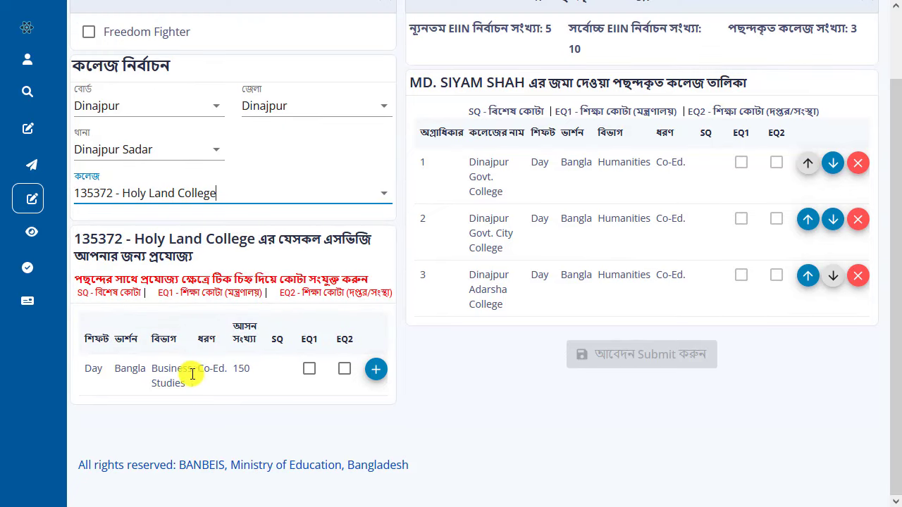
left_click_drag(188, 386, 125, 370)
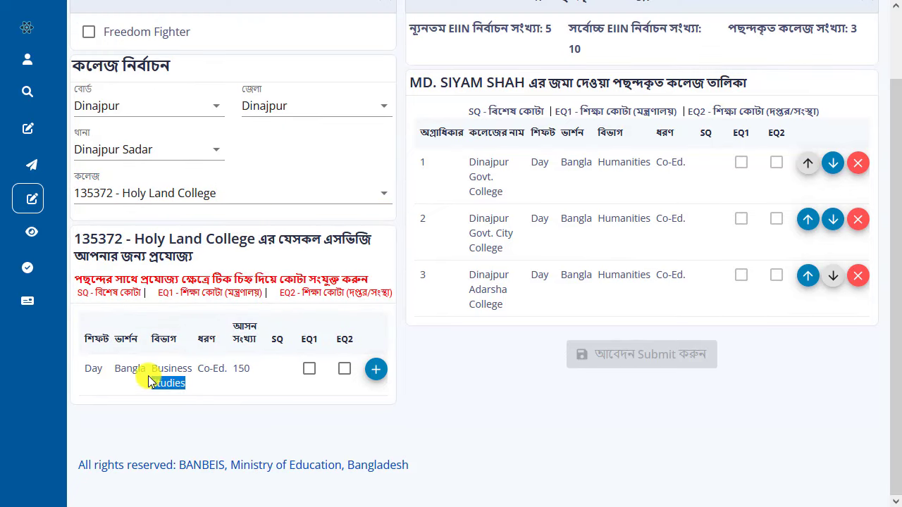
left_click(195, 381)
Step: Choose 120822 - Dinajpur Govt. Women S College and check whether any groups are available to the applicant
left_click(173, 199)
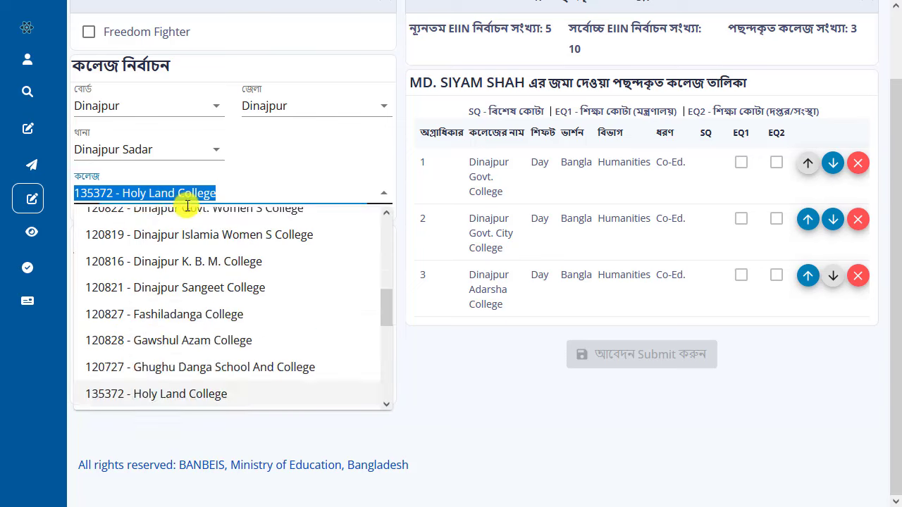
scroll(195, 296, "up", 3)
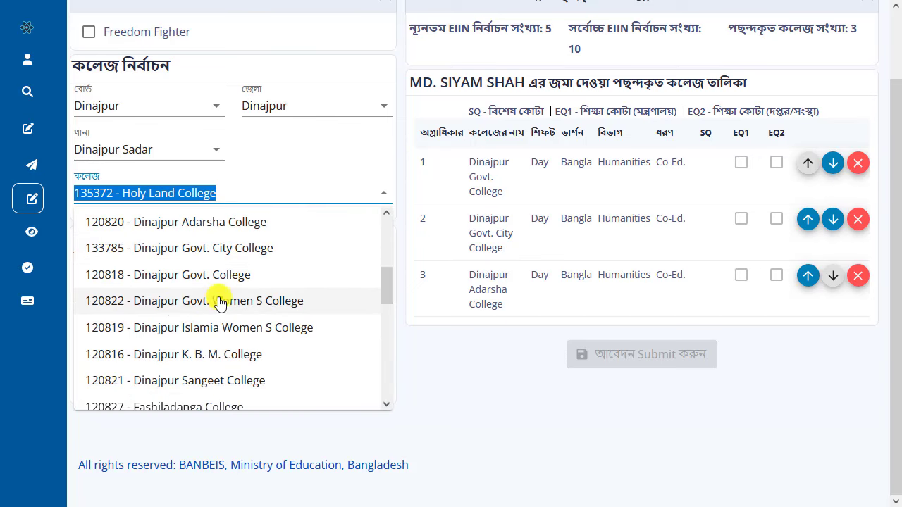
left_click(264, 303)
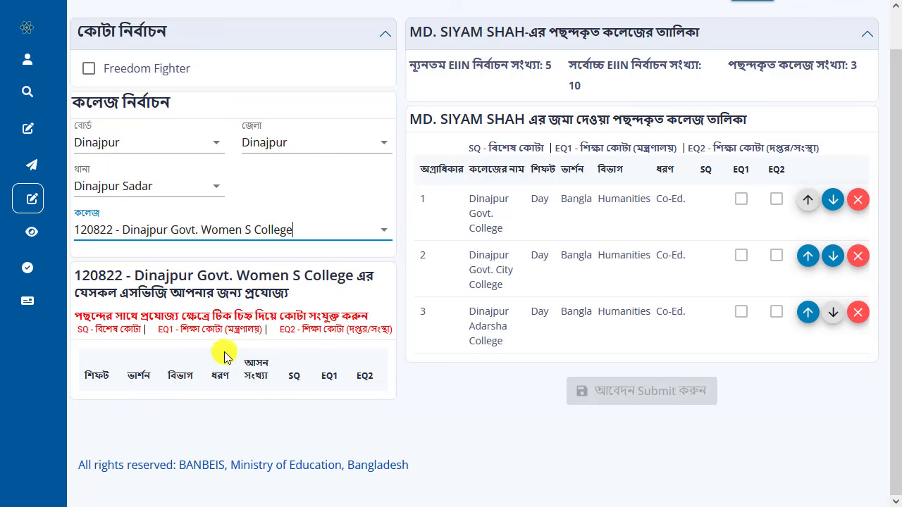
Step: Choose 120714 - CHERADANGI SCHOOL AND COLLEGE, review its groups and add Humanities to the preferred college list
left_click(242, 231)
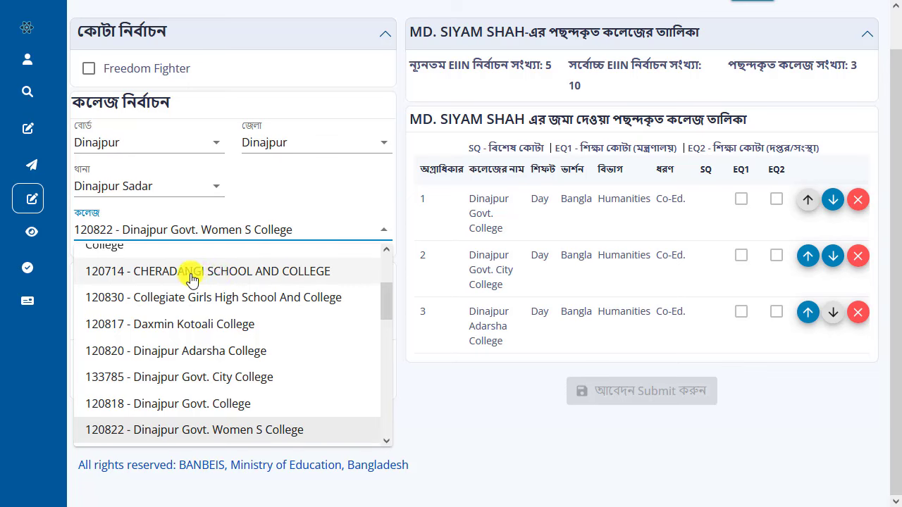
left_click(252, 275)
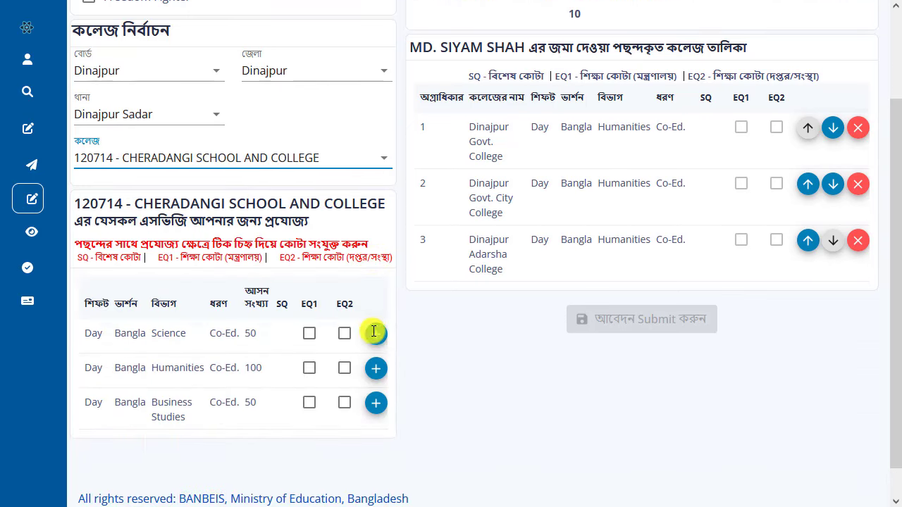
scroll(372, 330, "down", 1)
left_click_drag(158, 334, 191, 334)
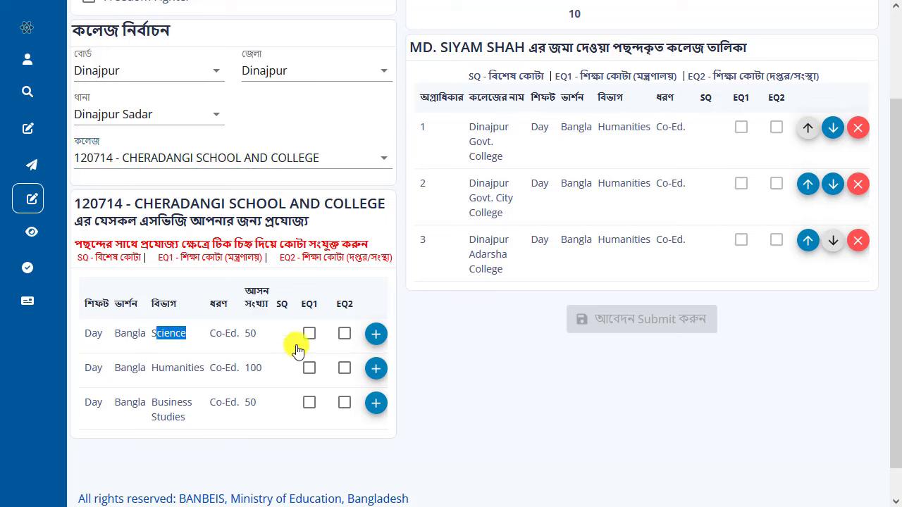
left_click(186, 365)
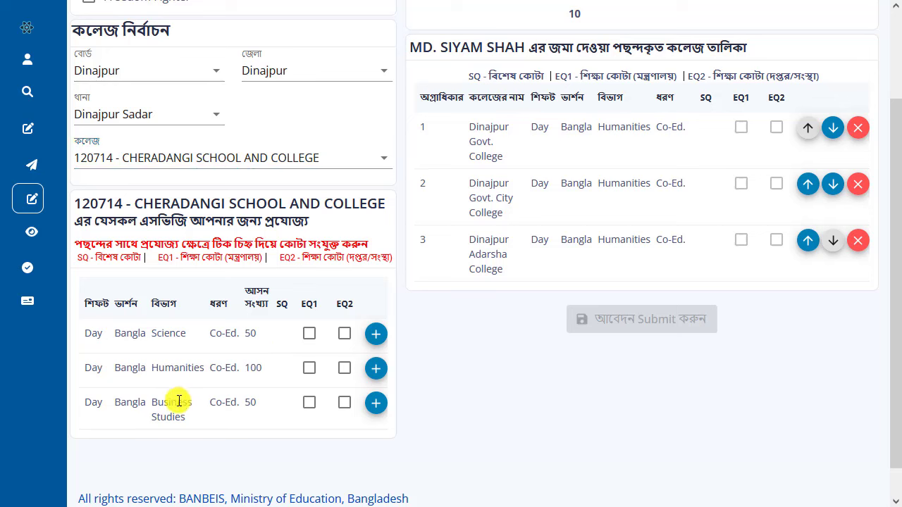
left_click_drag(163, 403, 188, 419)
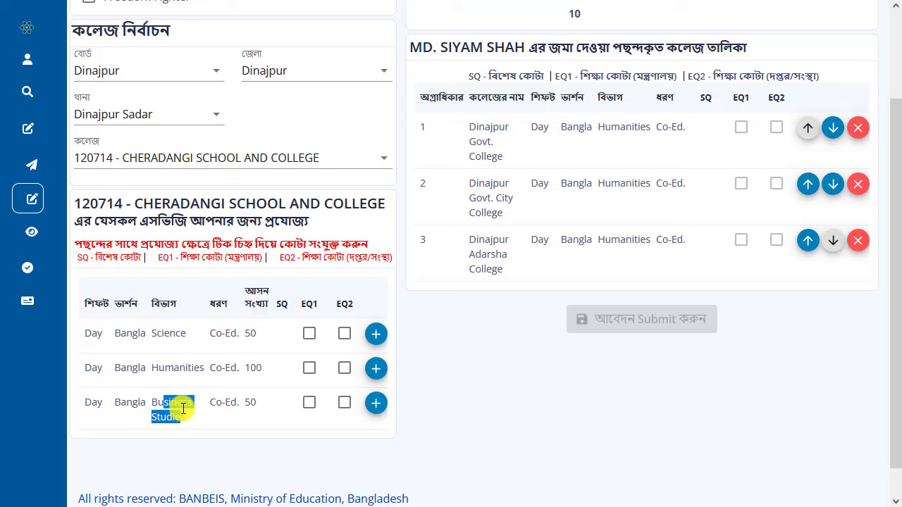
left_click(183, 410)
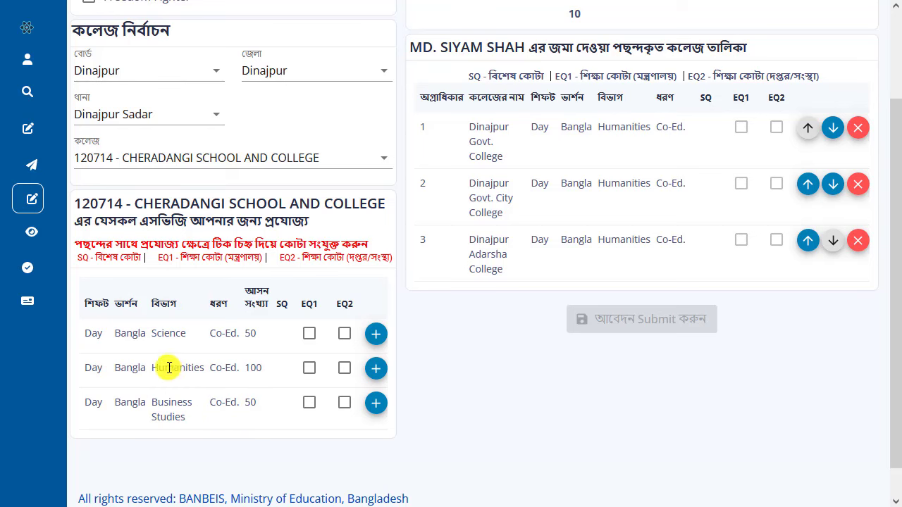
left_click_drag(166, 367, 205, 368)
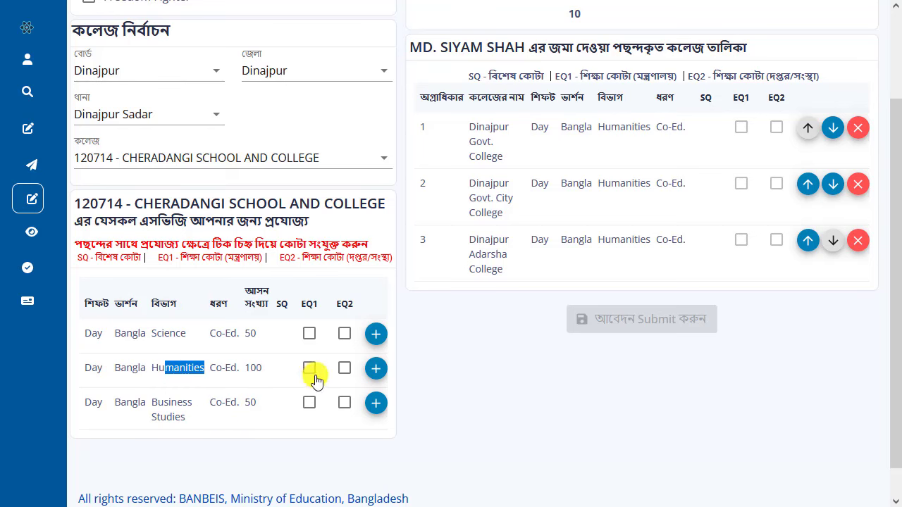
left_click(375, 369)
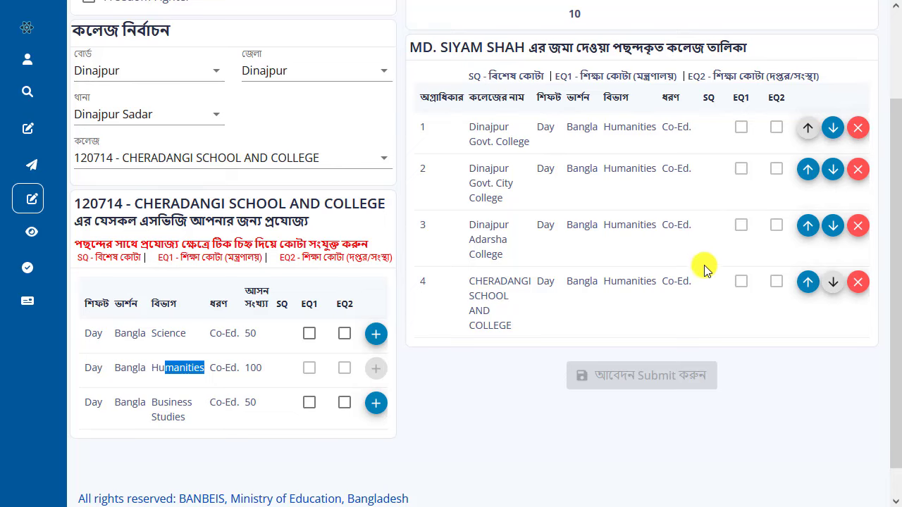
Step: Check the minimum and maximum number of colleges allowed against the number already selected
scroll(700, 296, "up", 1)
scroll(700, 296, "up", 1)
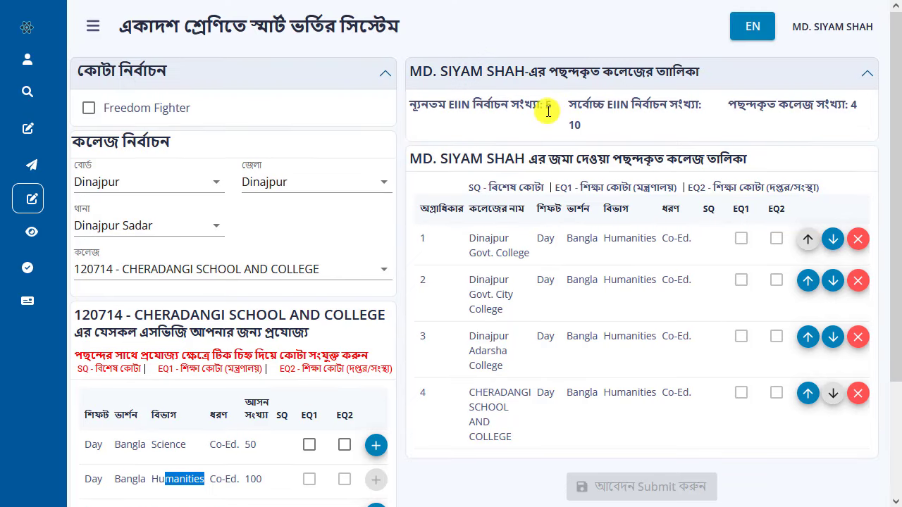
left_click_drag(566, 125, 590, 126)
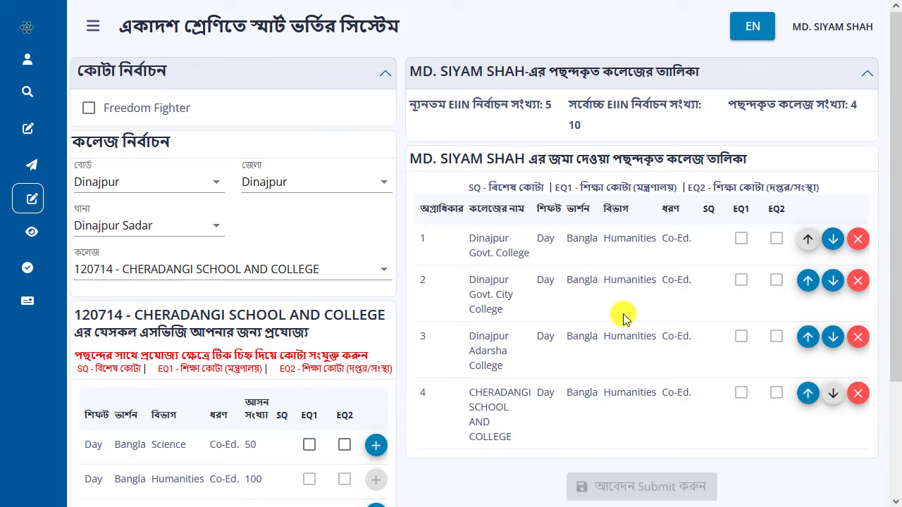
Step: Choose 120816 - Dinajpur K. B. M. College as the next college in Dinajpur Sadar
scroll(679, 267, "down", 1)
left_click(285, 199)
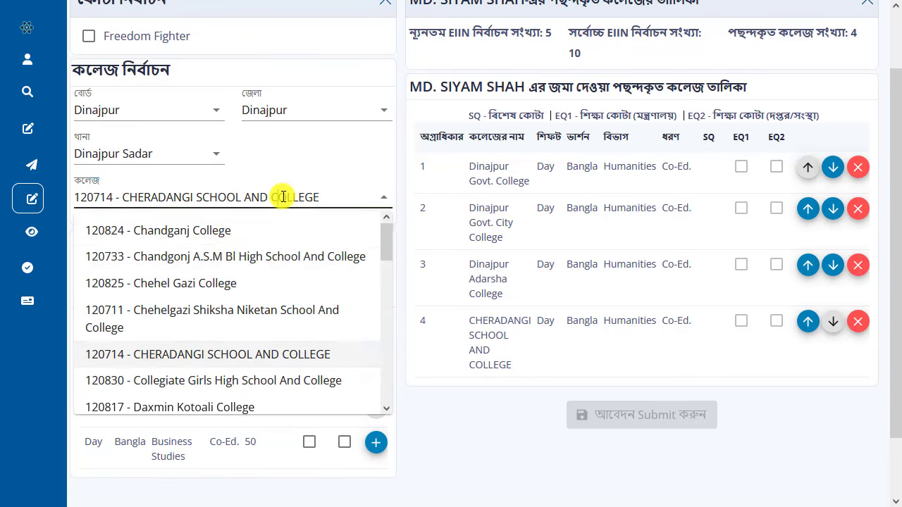
scroll(222, 356, "up", 1)
scroll(308, 256, "down", 4)
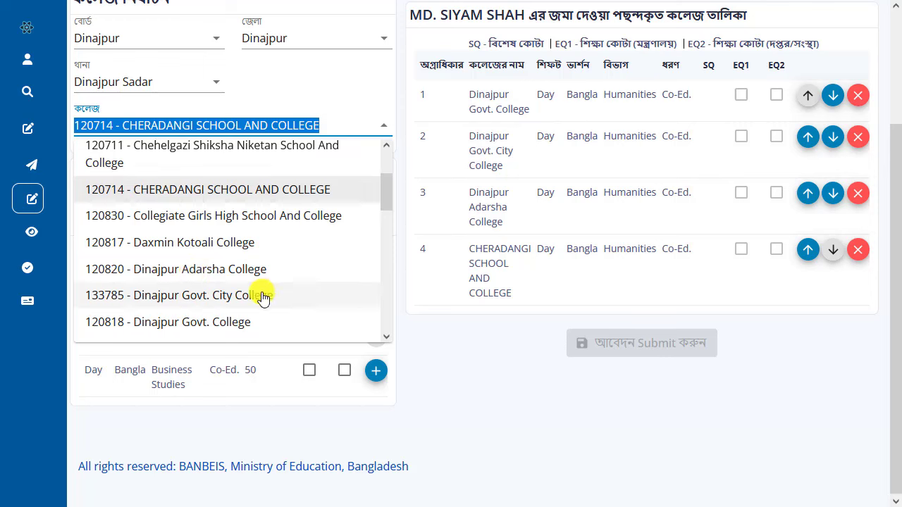
scroll(261, 296, "down", 3)
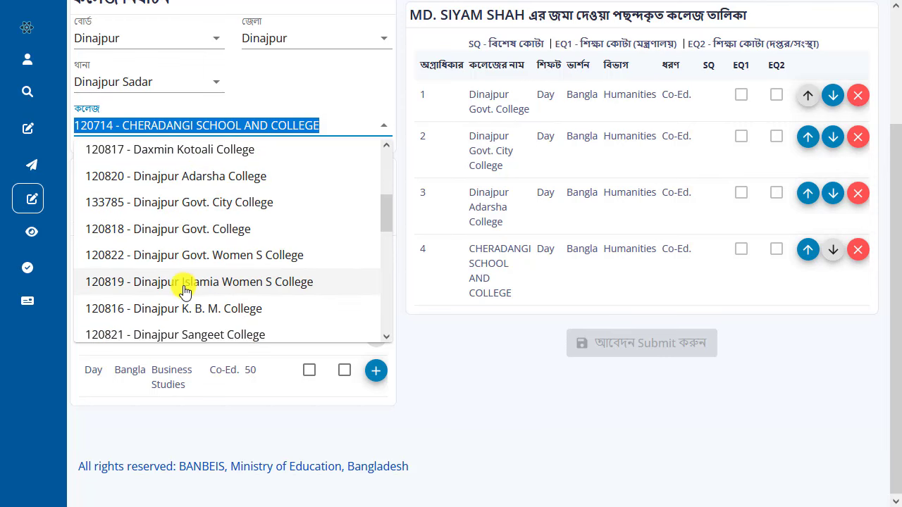
left_click(195, 309)
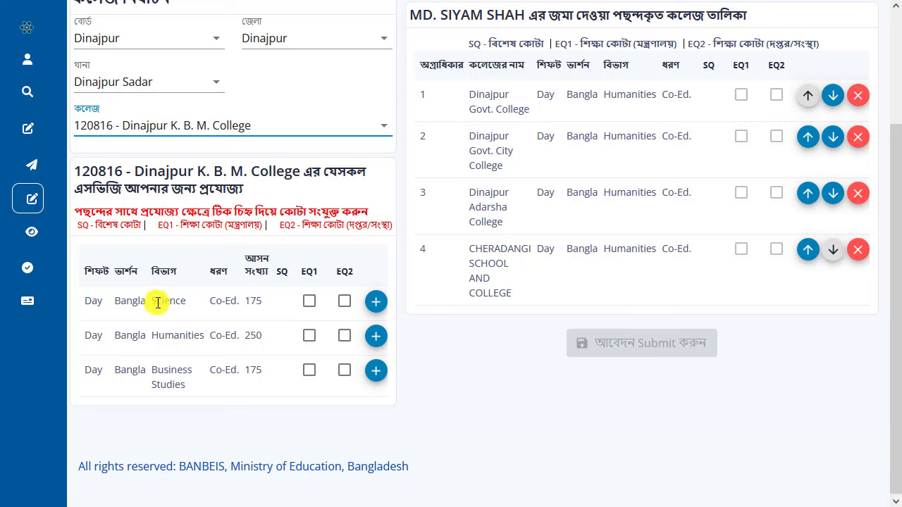
Step: Compare the seats of Dinajpur K. B. M. College's groups and add Humanities to the preferred college list without any quota
left_click_drag(158, 302, 257, 304)
left_click_drag(166, 338, 187, 339)
left_click_drag(245, 336, 268, 335)
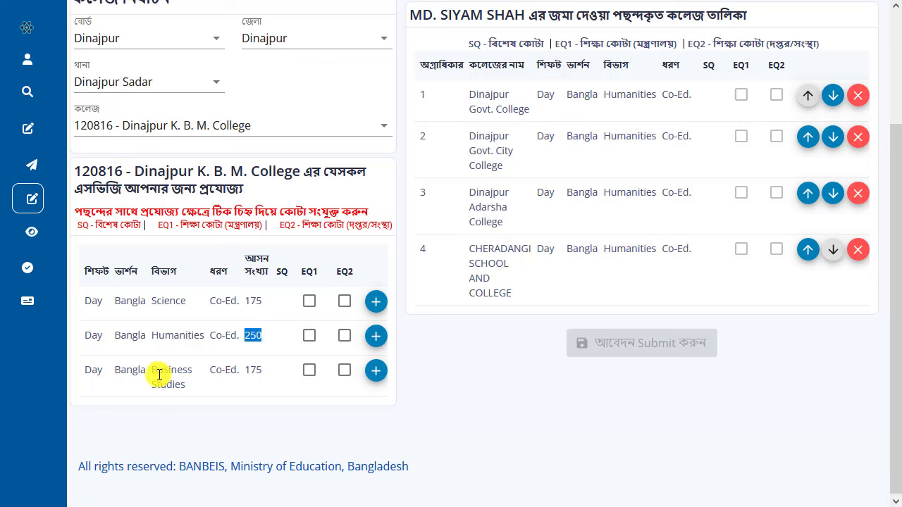
left_click_drag(156, 373, 181, 384)
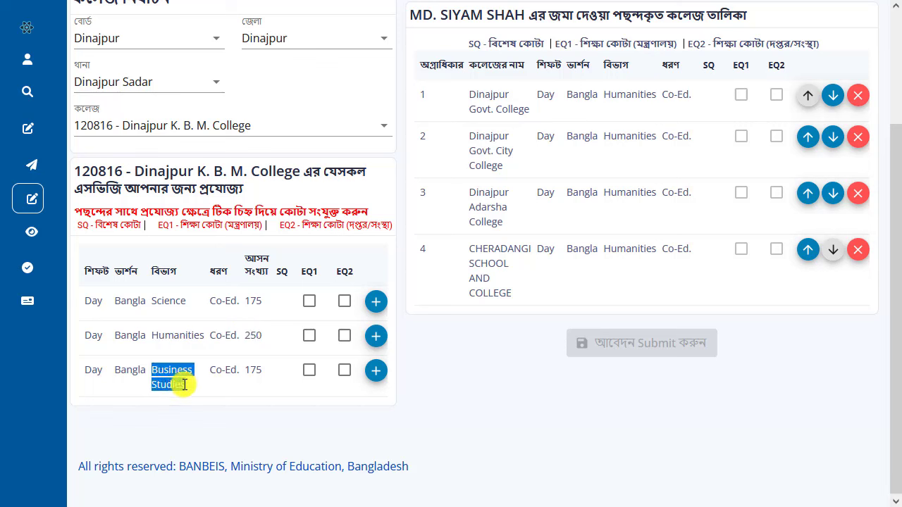
left_click(181, 381)
left_click_drag(245, 370, 255, 368)
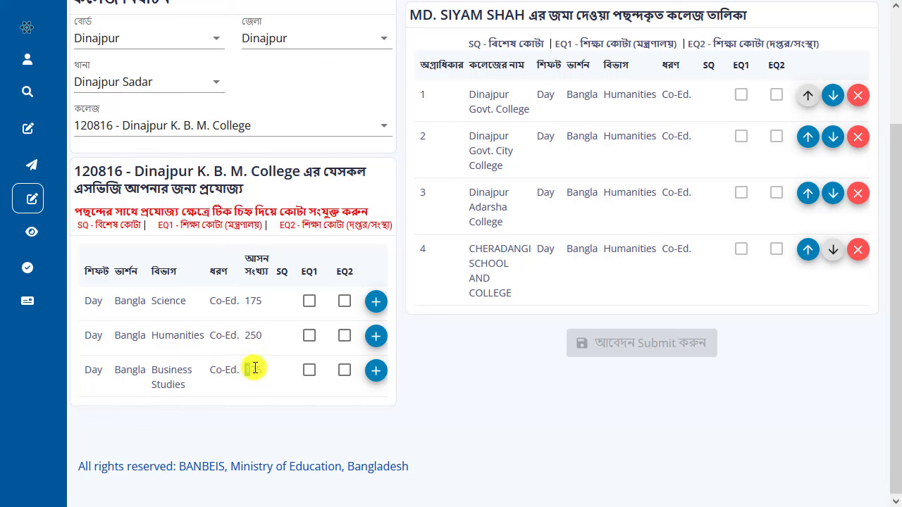
left_click_drag(163, 335, 286, 339)
left_click(263, 337)
left_click(287, 340)
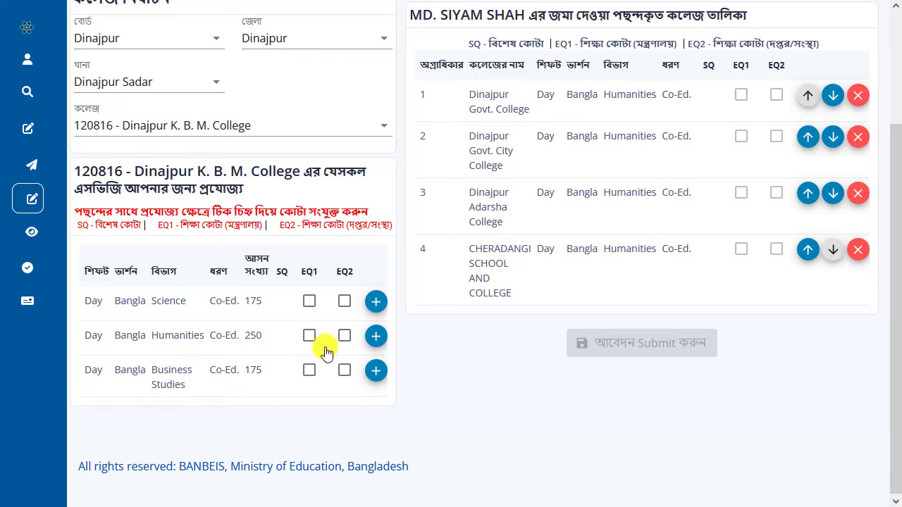
left_click(375, 338)
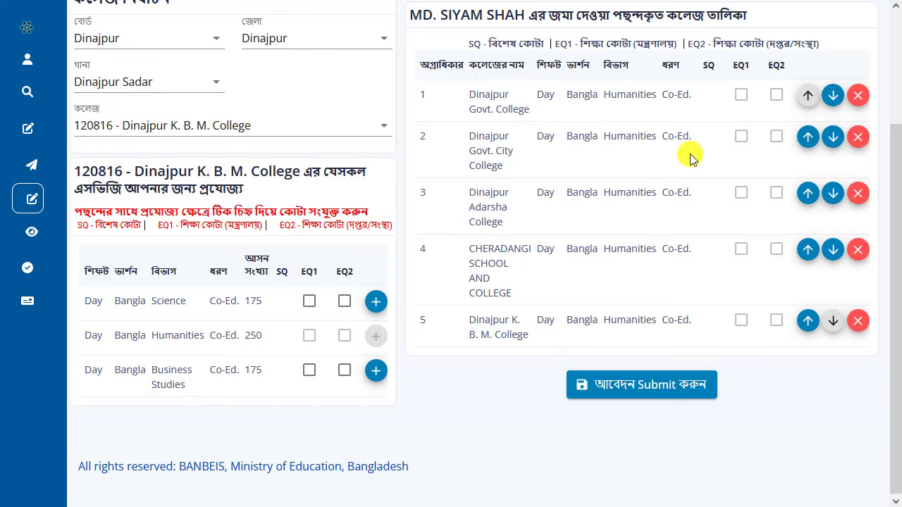
Step: Check the priority numbers and the order of the five colleges in the preferred college list
scroll(690, 159, "up", 1)
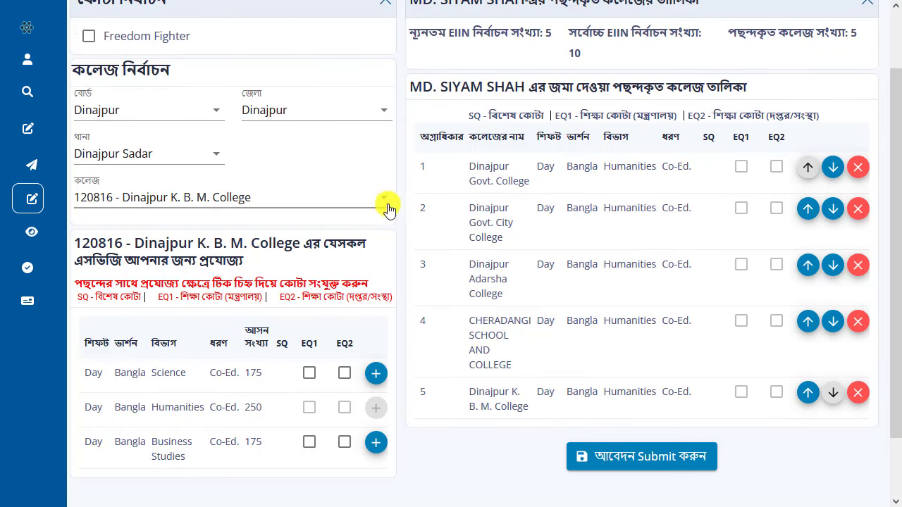
double_click(426, 166)
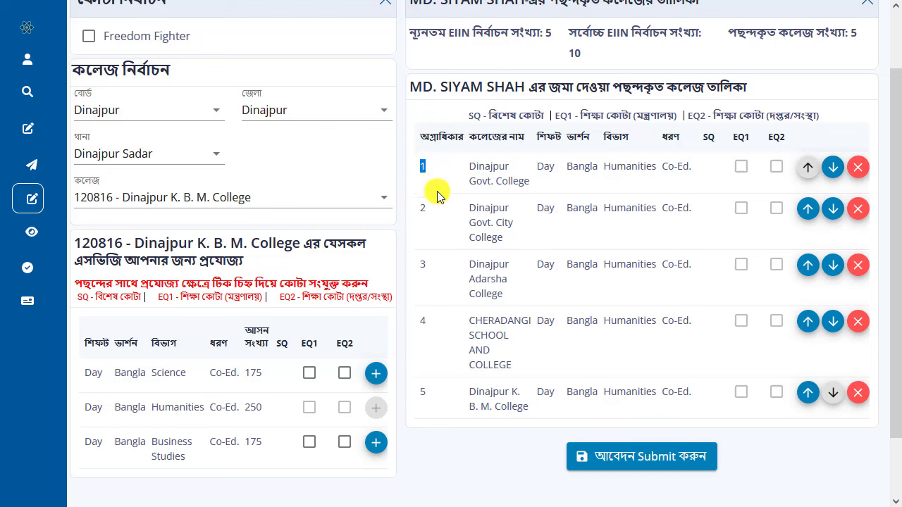
double_click(422, 264)
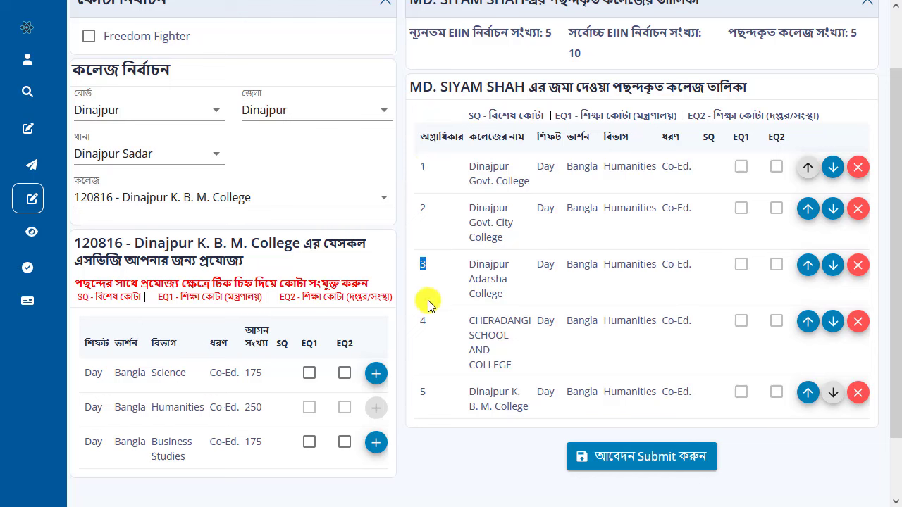
double_click(424, 321)
double_click(425, 396)
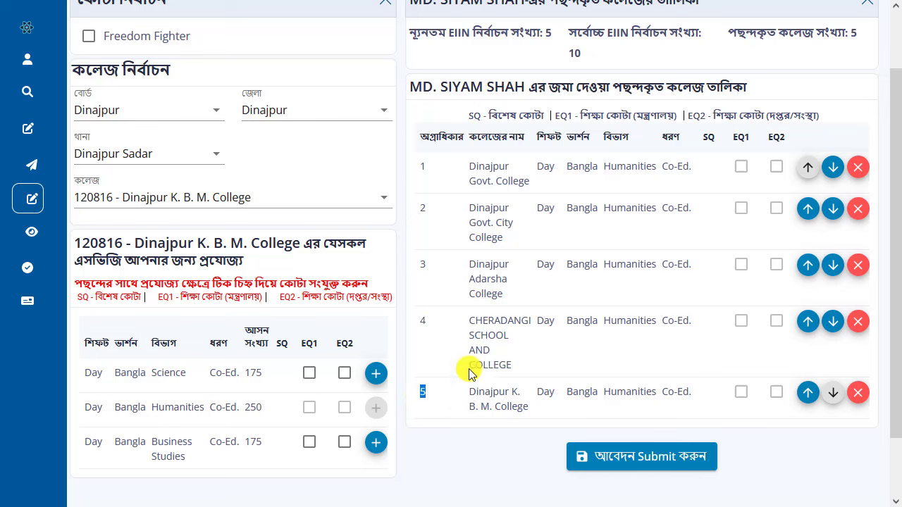
left_click(485, 333)
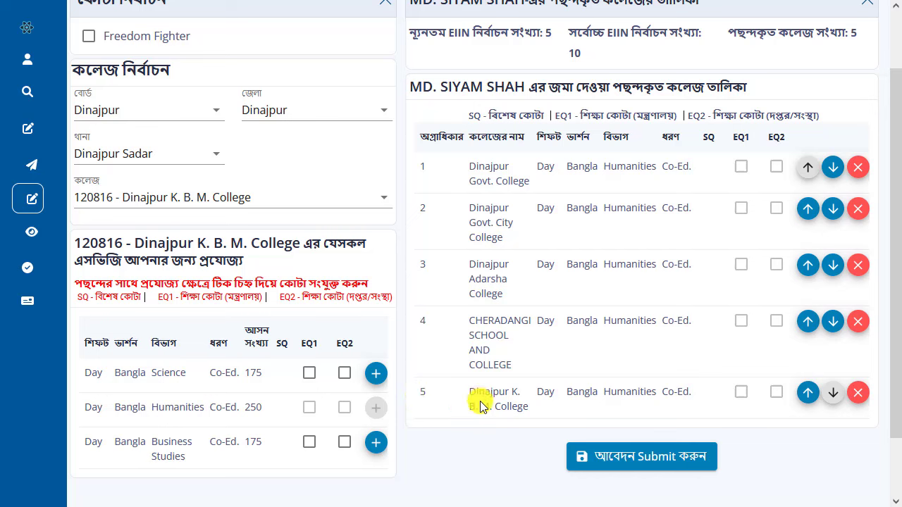
left_click_drag(472, 392, 529, 406)
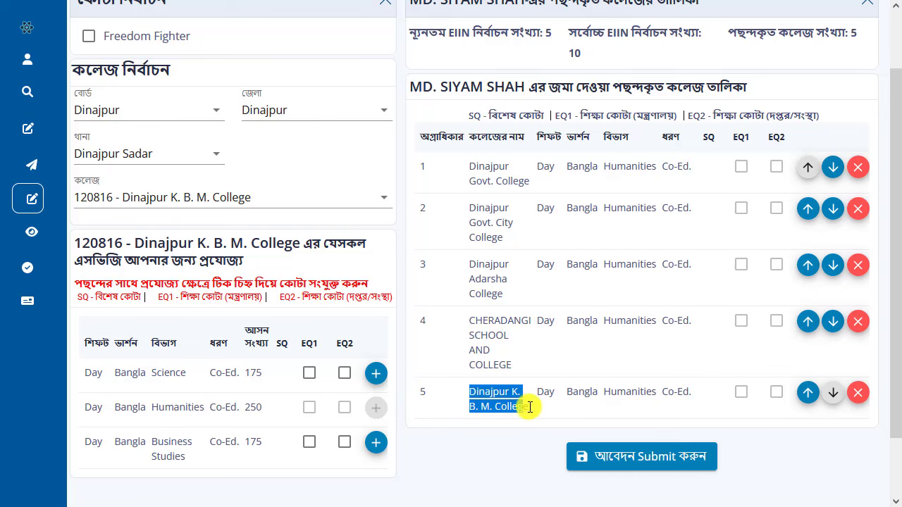
left_click(492, 245)
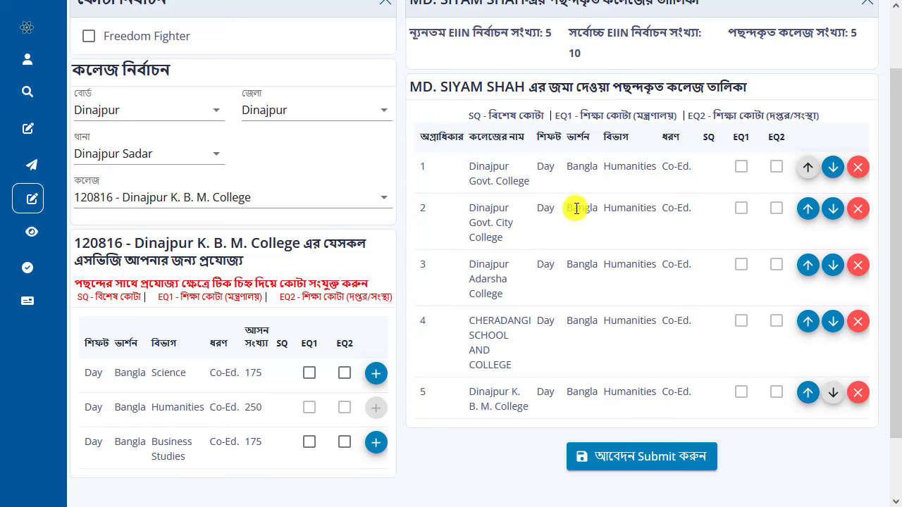
Step: Raise Dinajpur K. B. M. College from the end of the preferred list to second priority
left_click_drag(470, 395, 535, 410)
left_click(535, 411)
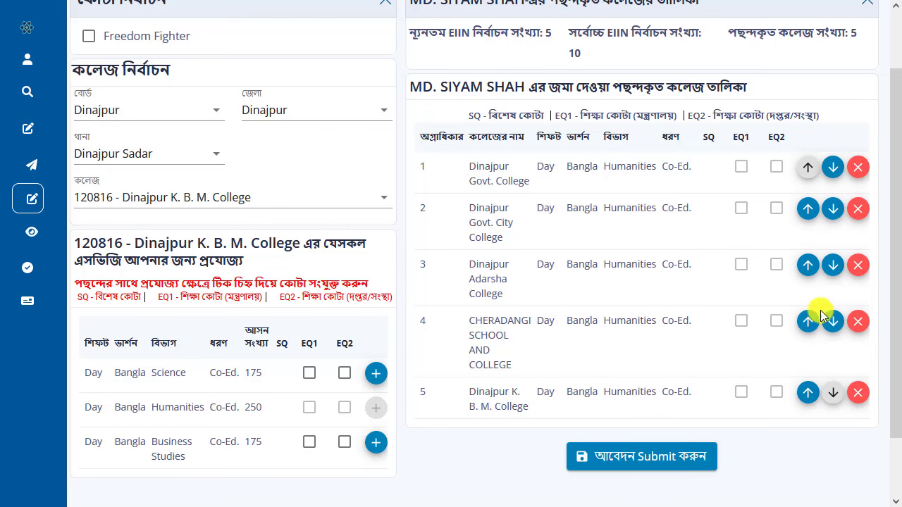
left_click(807, 394)
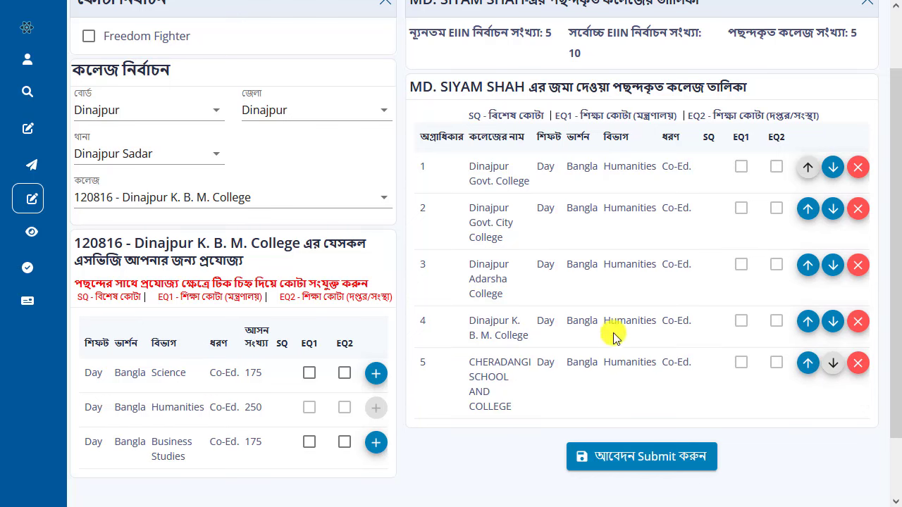
left_click(808, 322)
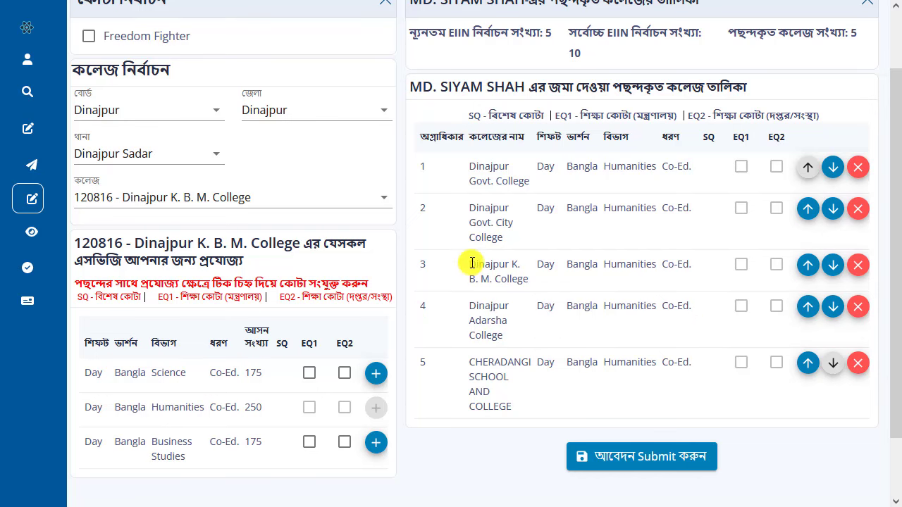
left_click_drag(467, 262, 532, 281)
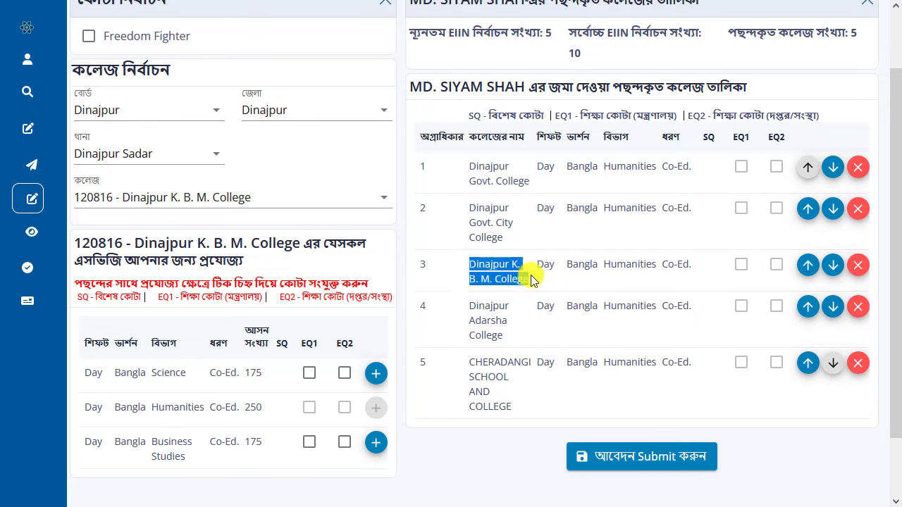
left_click(807, 265)
left_click_drag(468, 206, 518, 221)
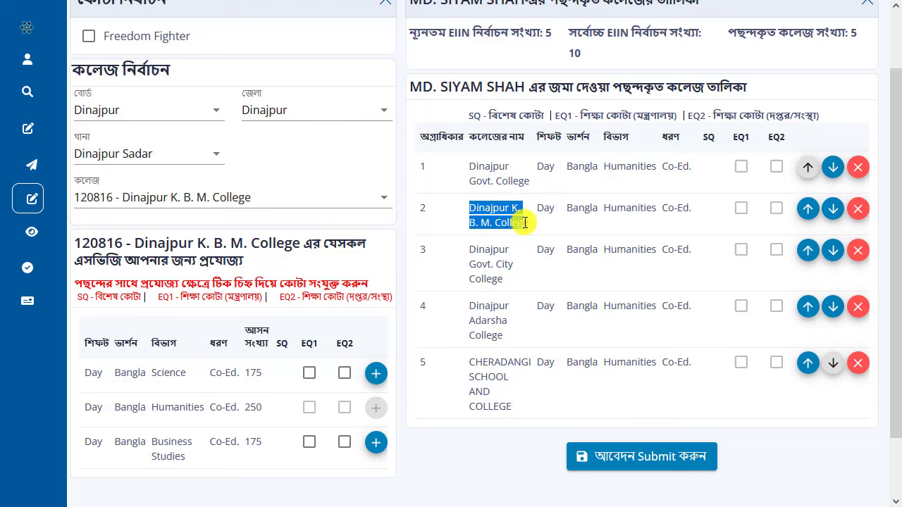
left_click(525, 222)
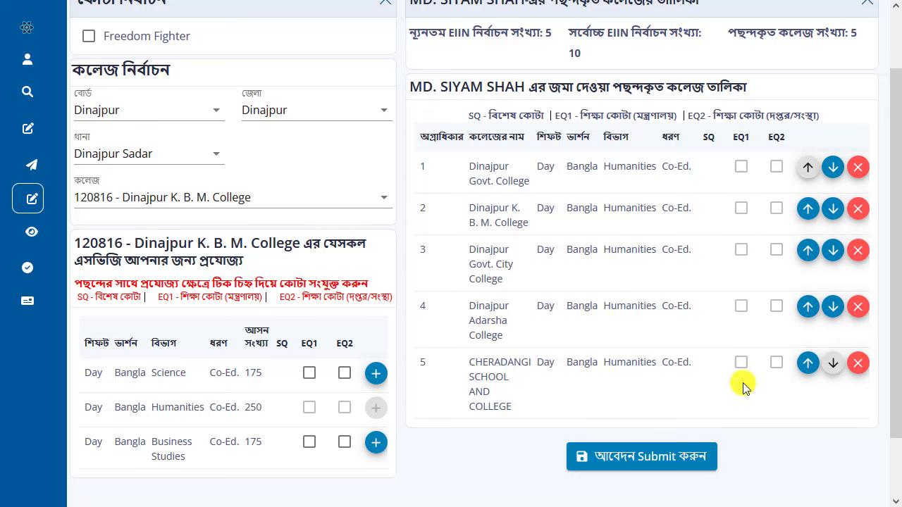
Step: Lower Dinajpur Govt. City College to fifth priority in the preferred college list
left_click(831, 253)
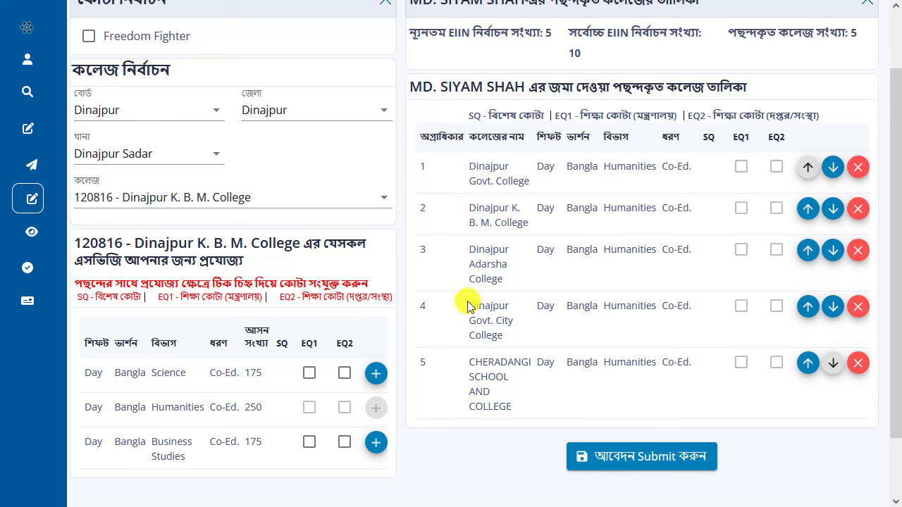
left_click_drag(467, 303, 539, 338)
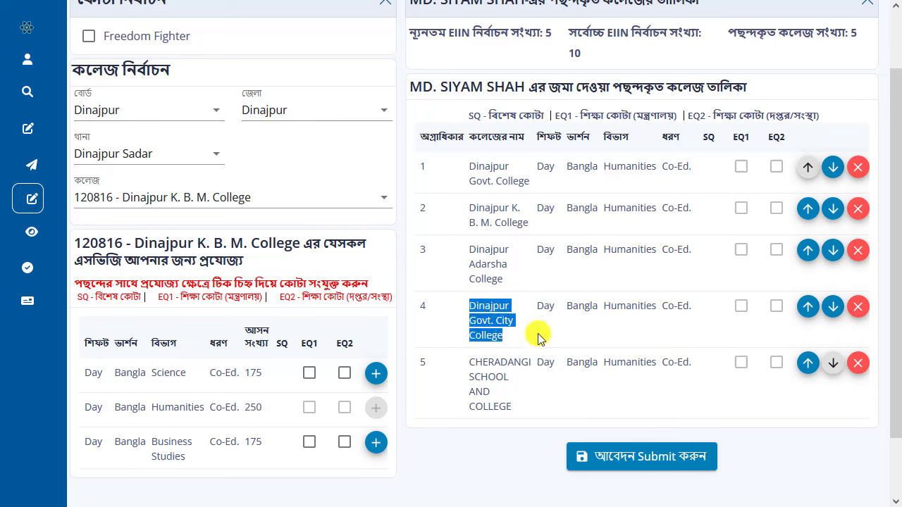
left_click(832, 306)
left_click_drag(467, 374, 510, 409)
left_click(510, 407)
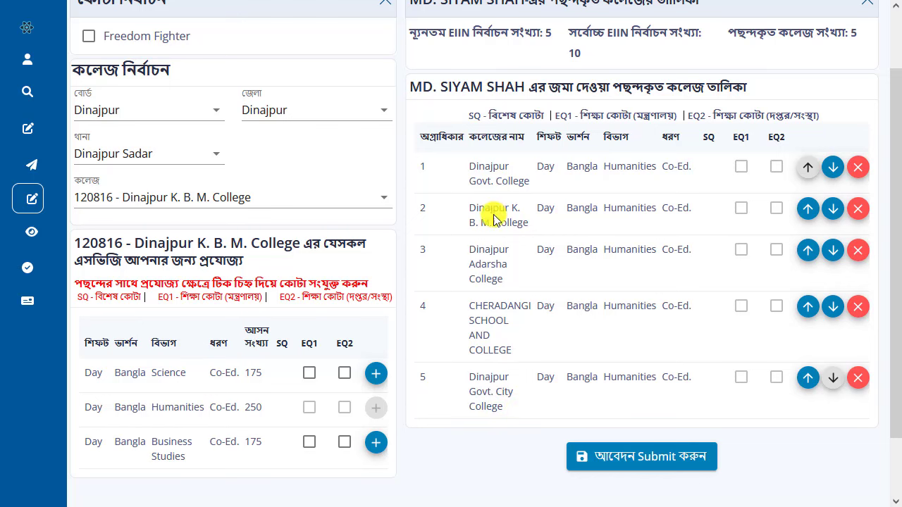
Step: Lower Dinajpur Adarsha College to fourth priority and raise it back to third
left_click_drag(476, 167, 533, 180)
left_click_drag(472, 207, 534, 227)
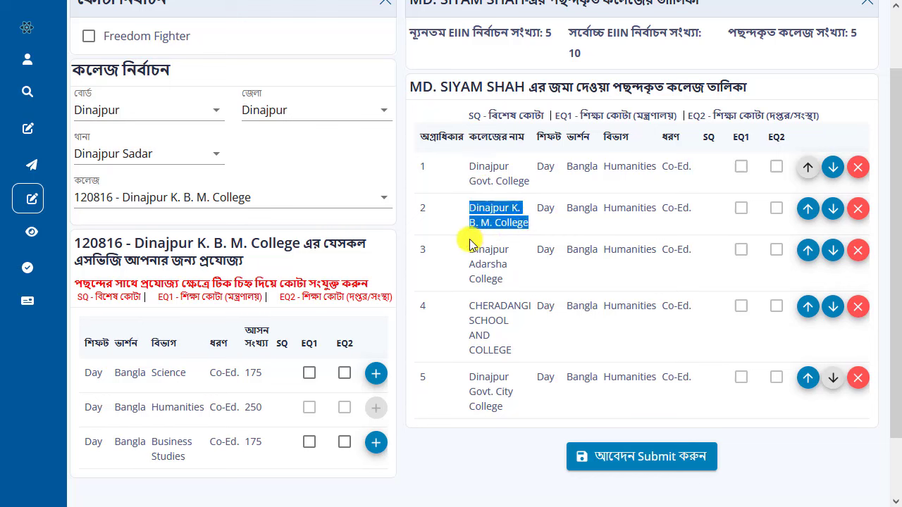
left_click_drag(470, 250, 506, 285)
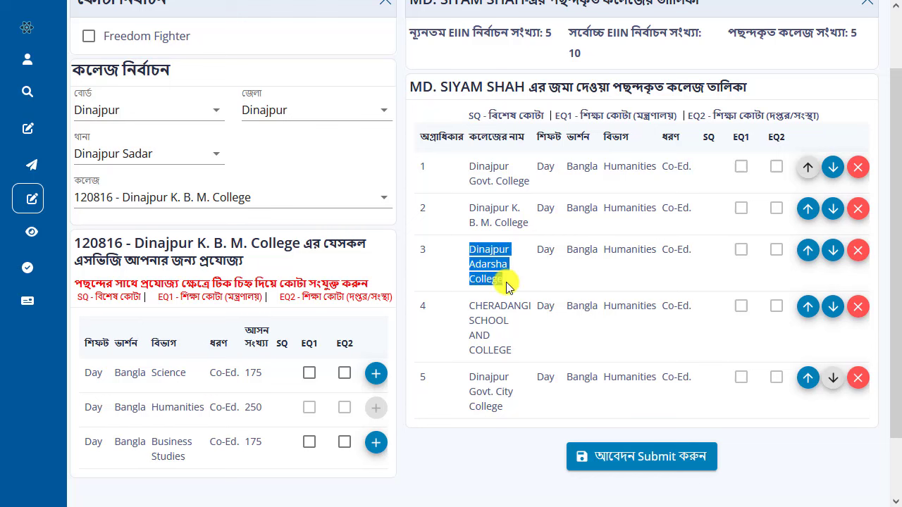
left_click(479, 255)
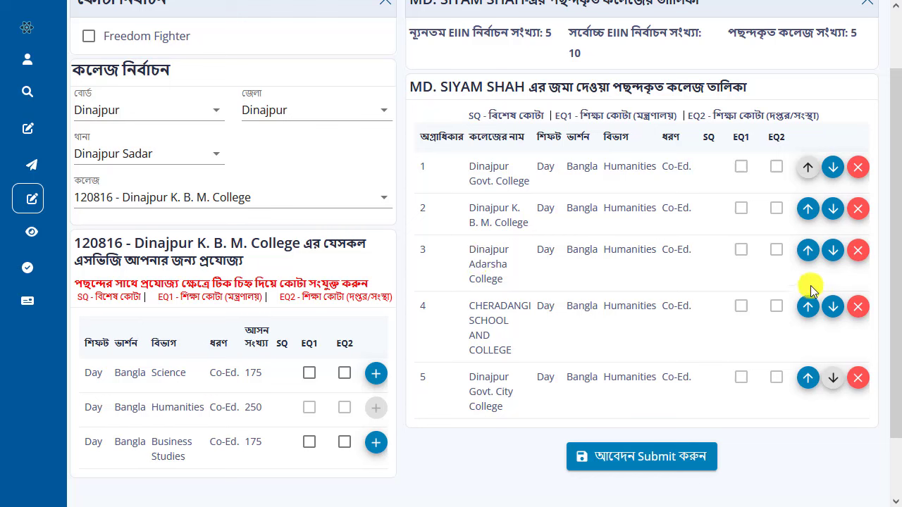
left_click(834, 253)
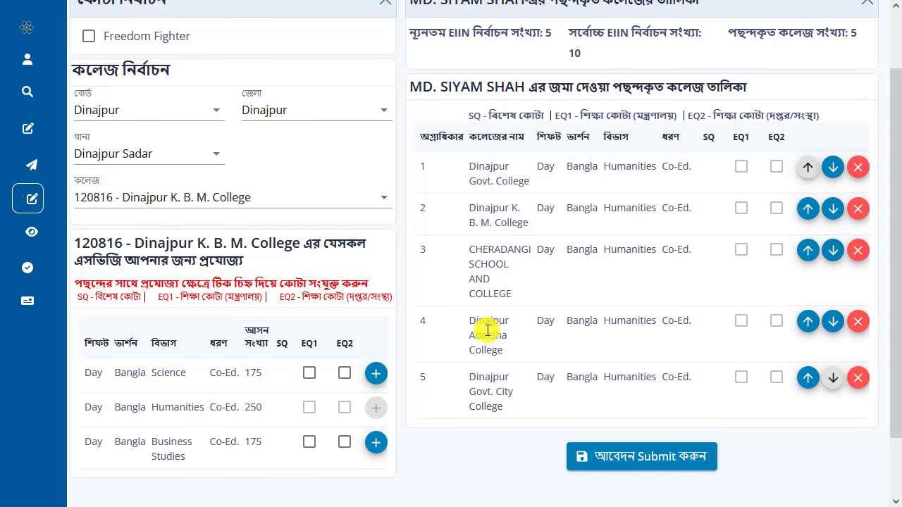
left_click_drag(470, 322, 522, 352)
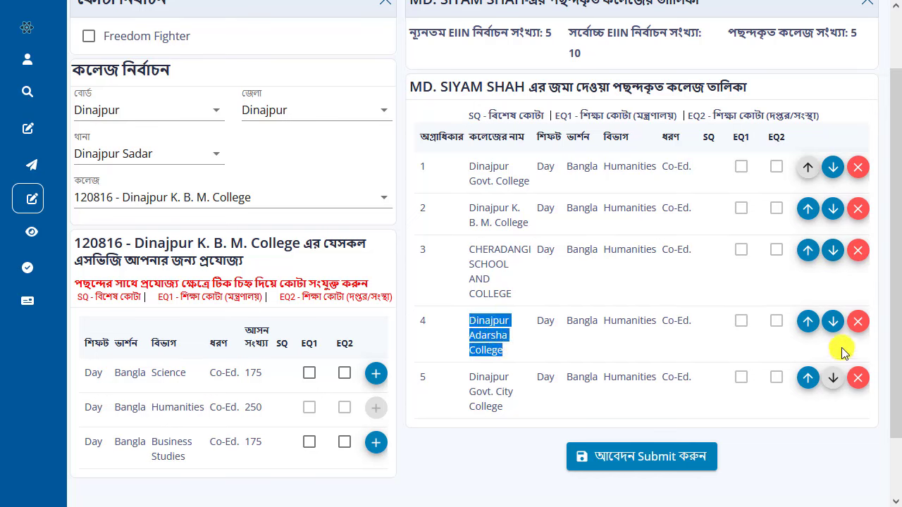
left_click(809, 323)
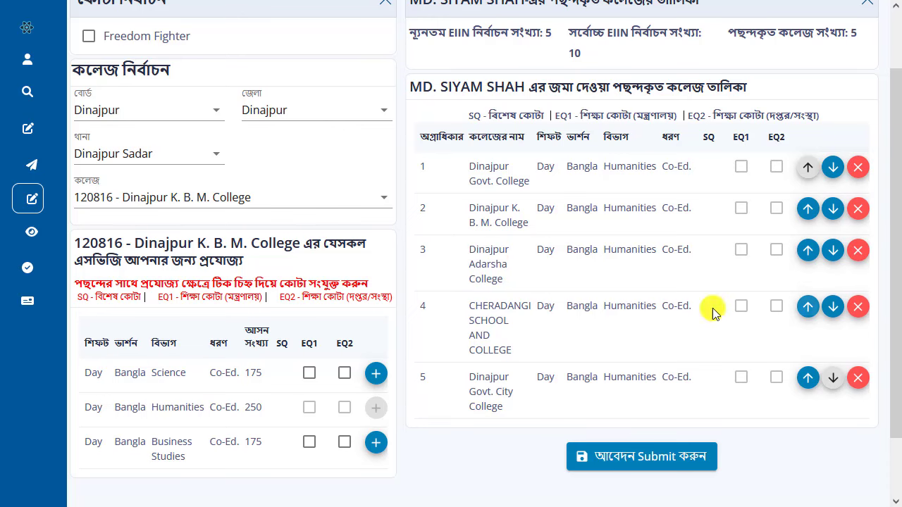
Step: Submit the application with the prioritised college list and confirm the submission
left_click_drag(895, 152, 896, 236)
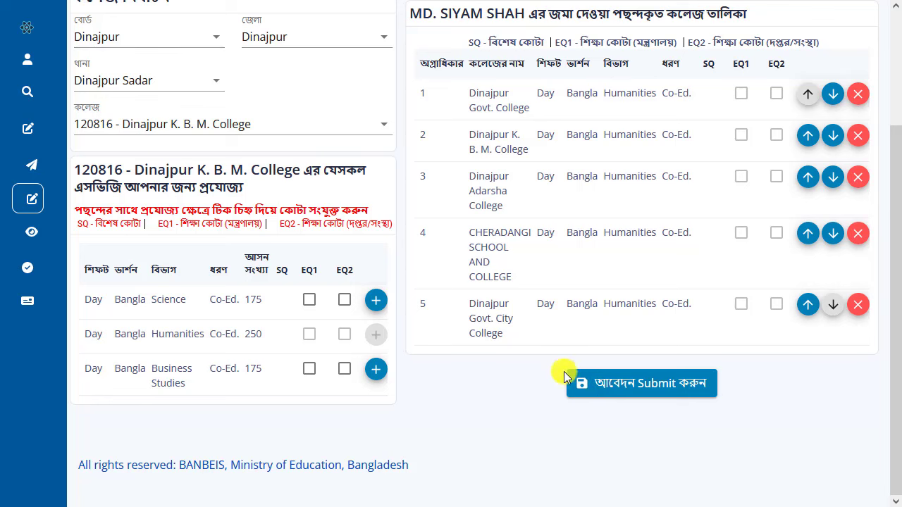
left_click(678, 391)
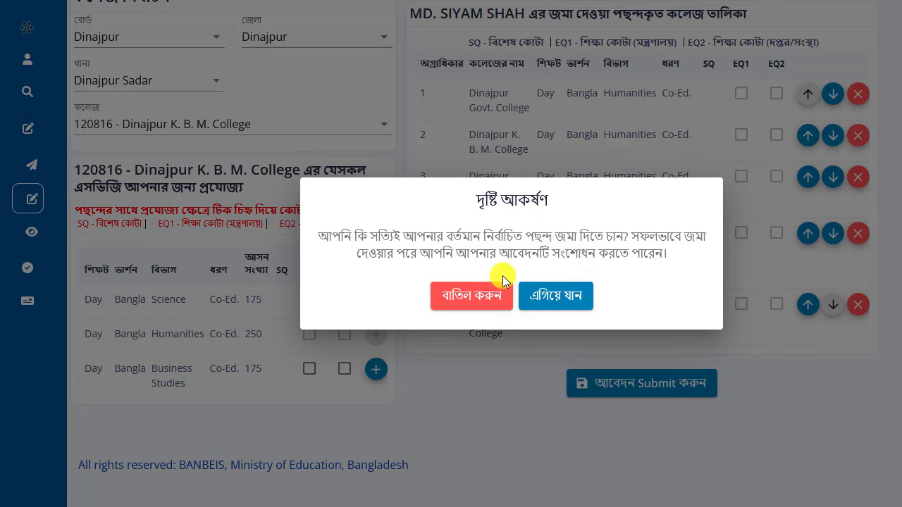
left_click(575, 299)
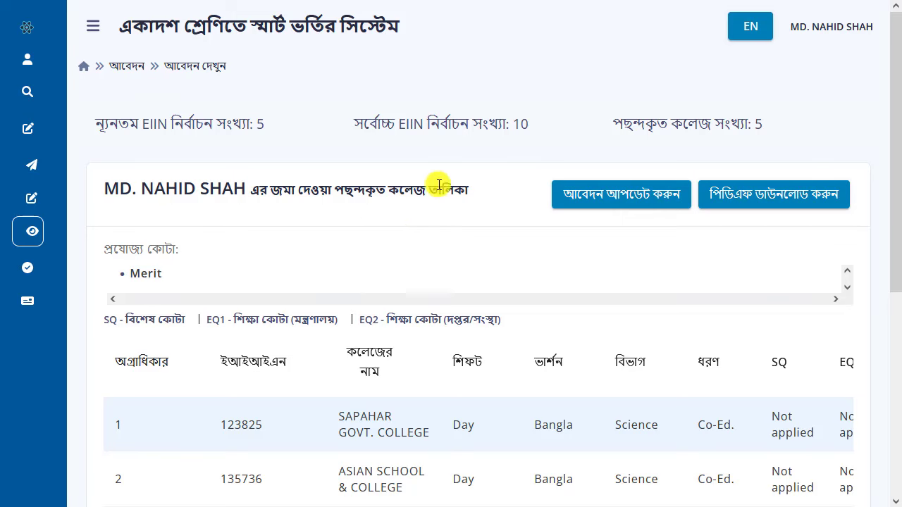
Step: Review the submitted college list and download the application summary as a PDF to check its contents
scroll(485, 235, "down", 1)
scroll(485, 234, "down", 3)
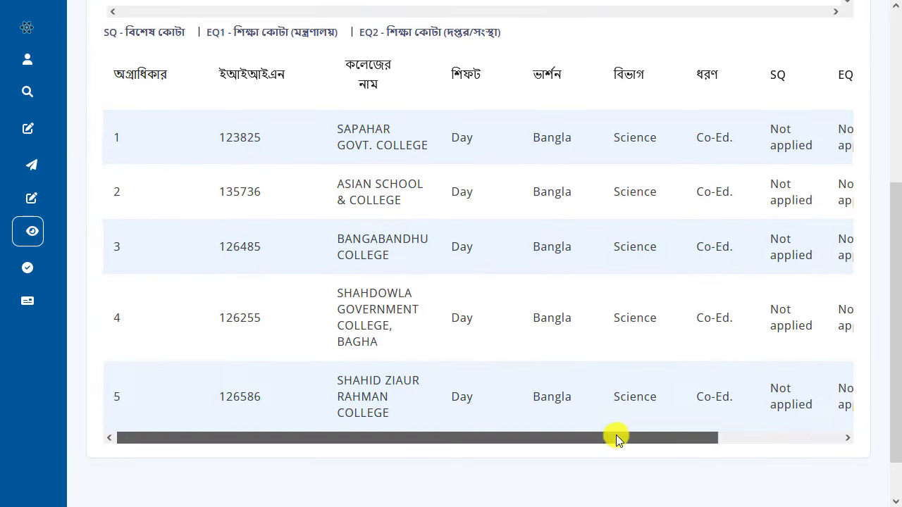
scroll(546, 431, "up", 4)
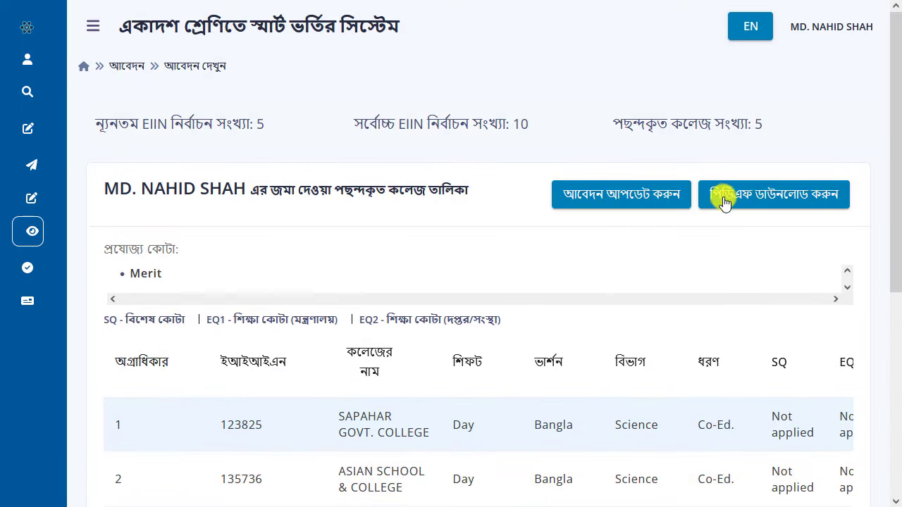
left_click(826, 200)
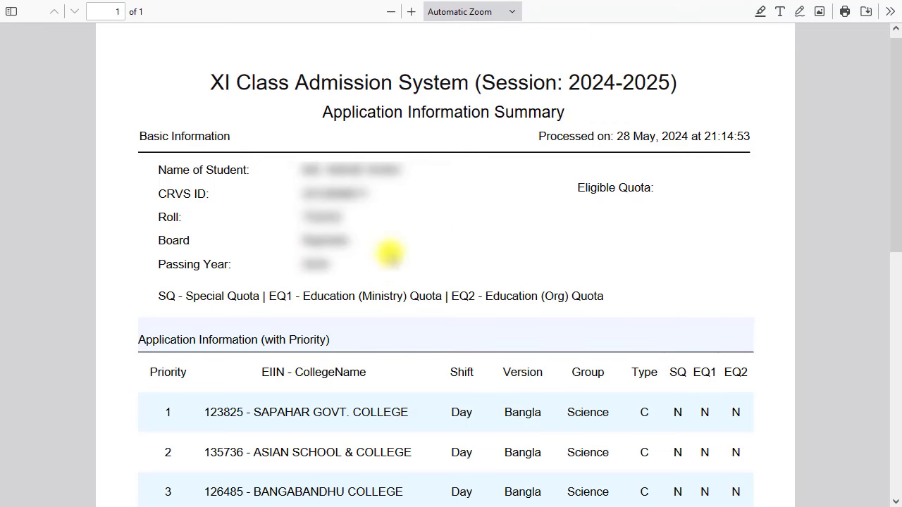
scroll(733, 204, "down", 4)
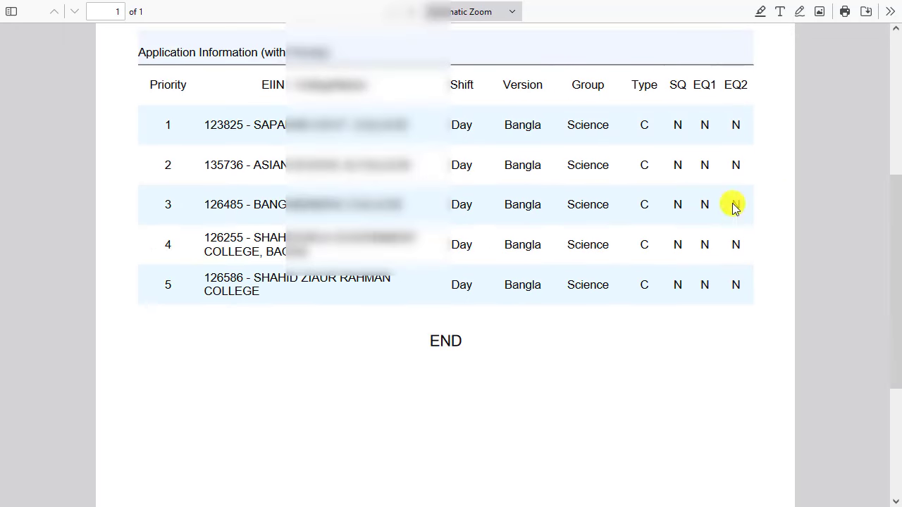